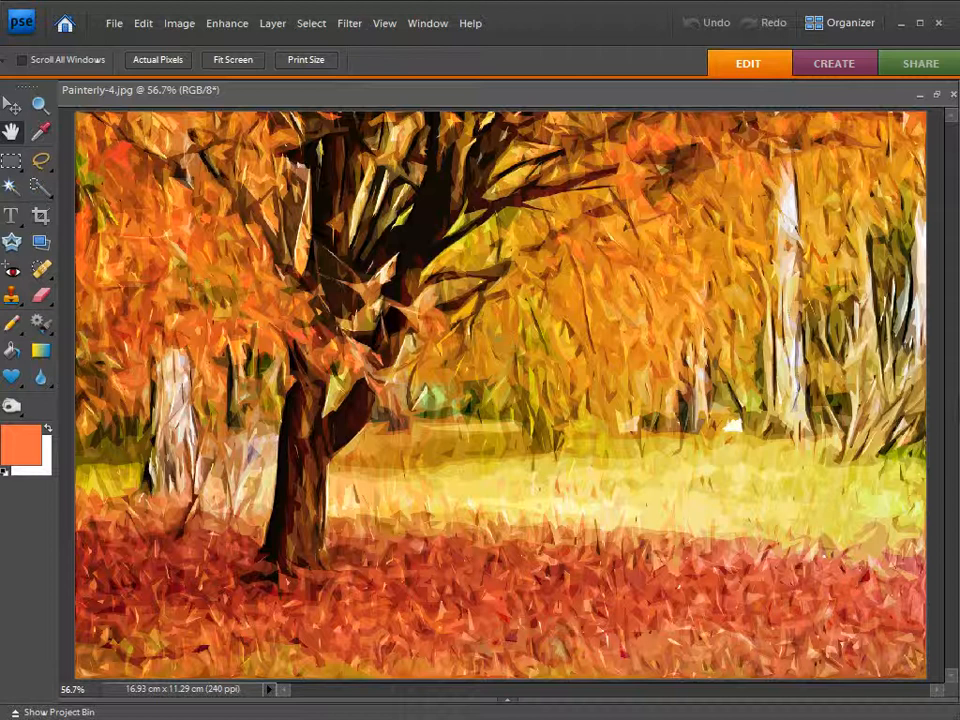
- Close the Painterly-4.jpg image and show the Layers palette for Autumn-Tree.jpg
left_click(953, 95)
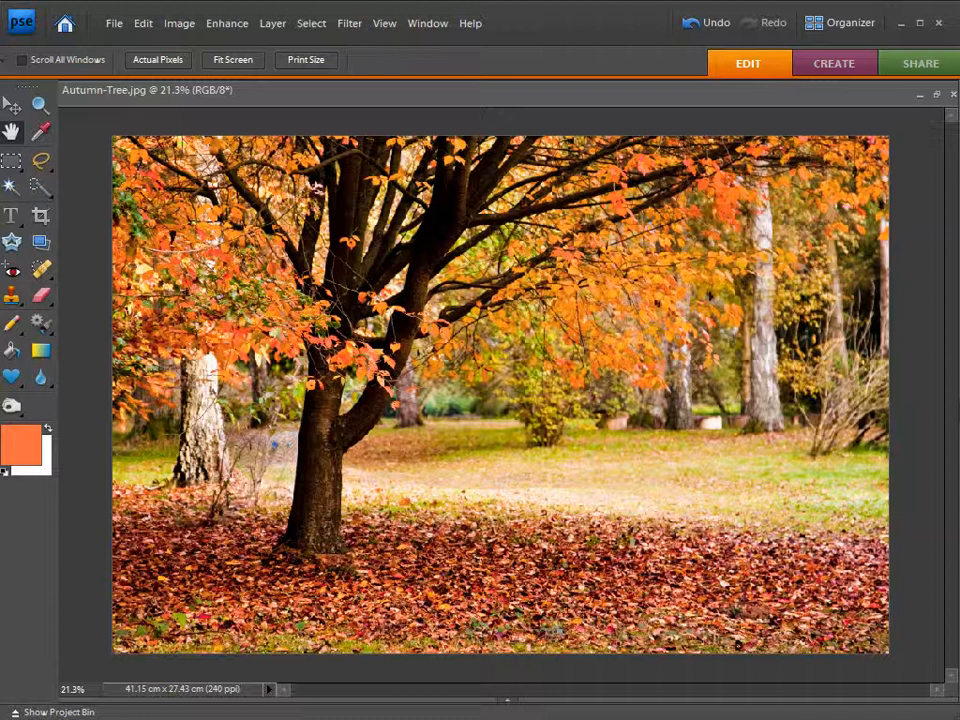
left_click(439, 26)
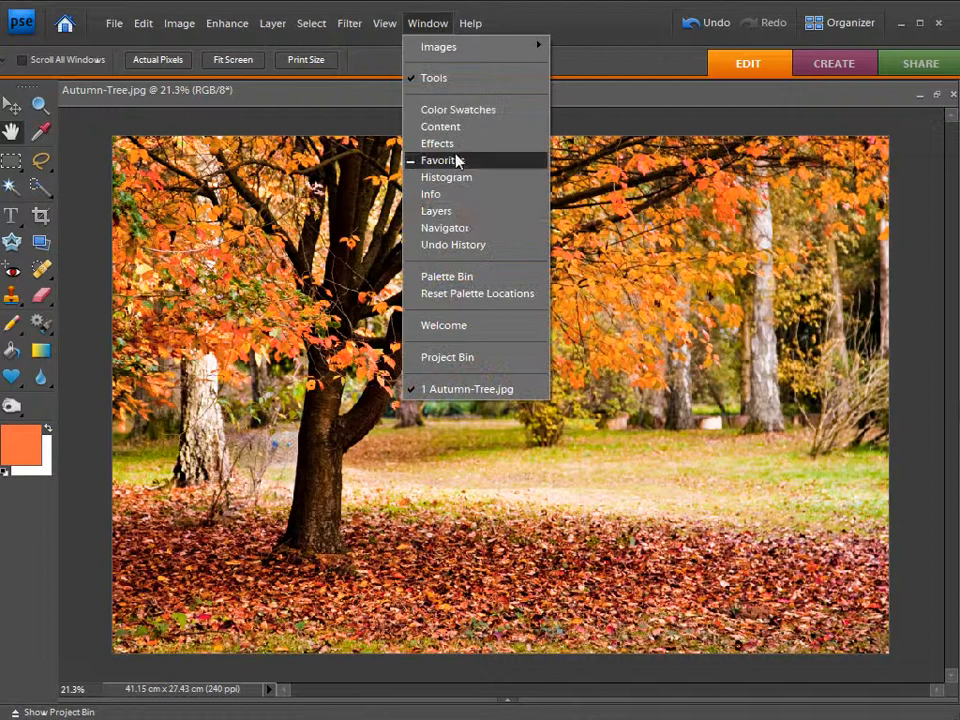
left_click(460, 212)
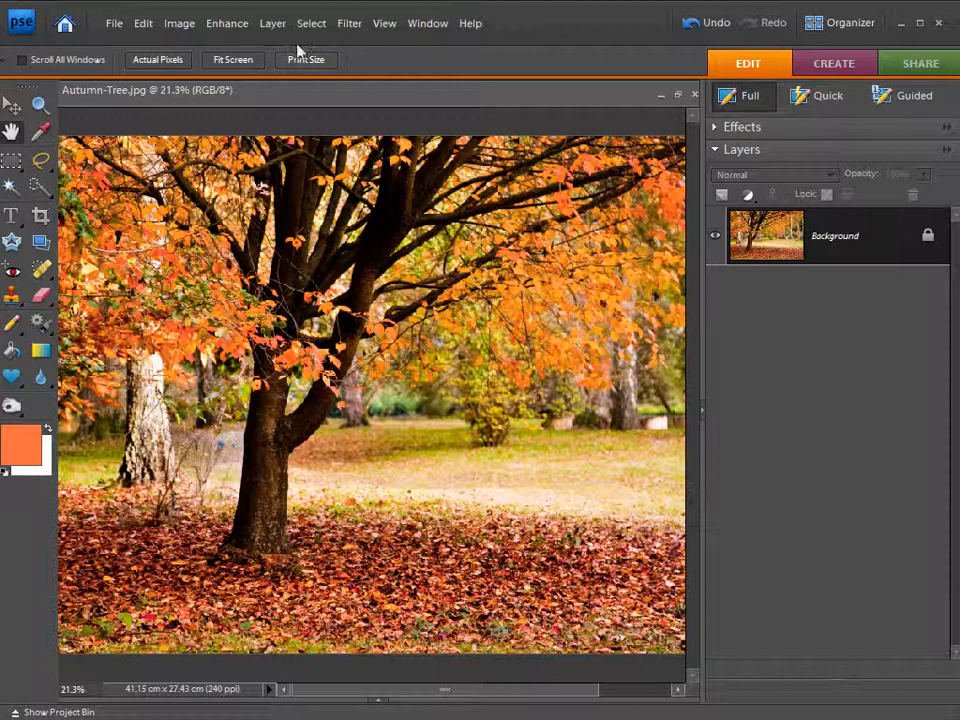
- Duplicate the Background layer and then its copy, keeping the default names Background copy and Background copy 2
left_click(270, 22)
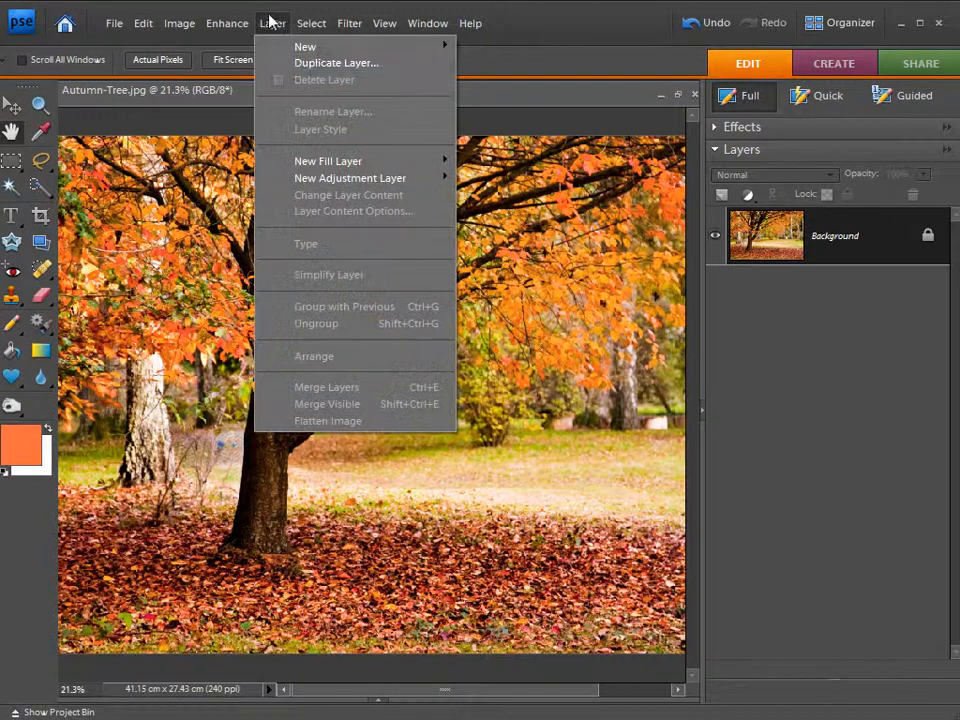
left_click(297, 64)
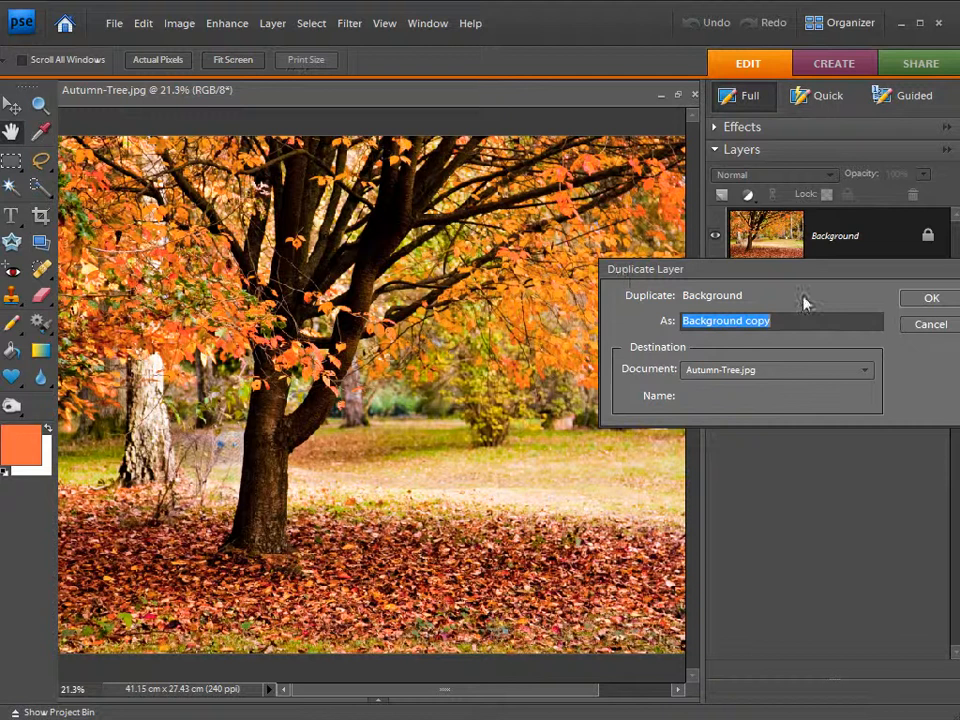
left_click(913, 300)
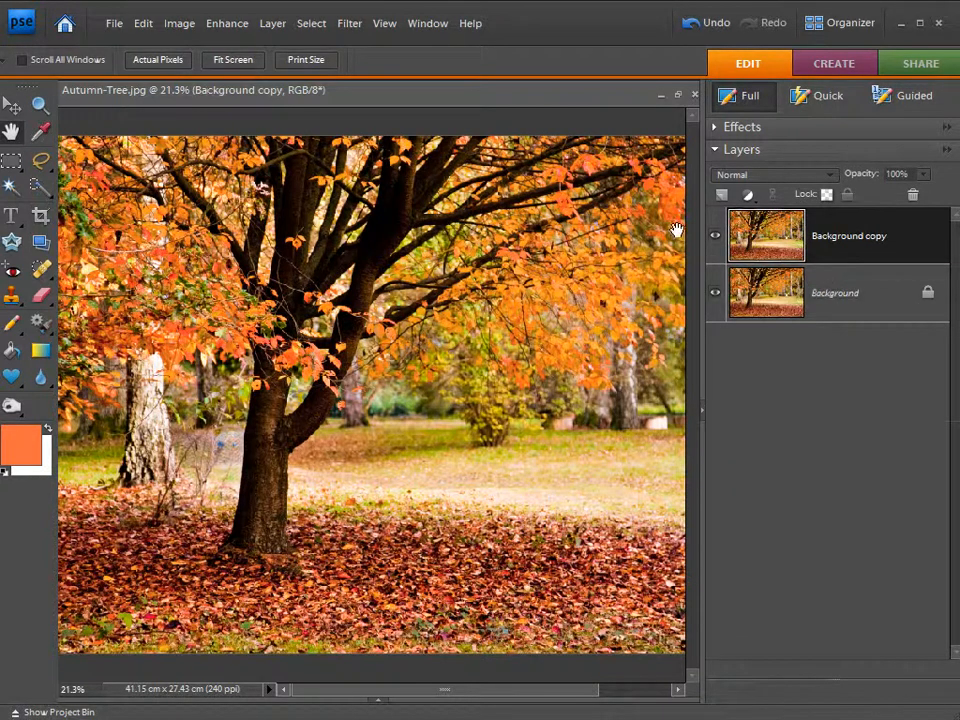
left_click(273, 25)
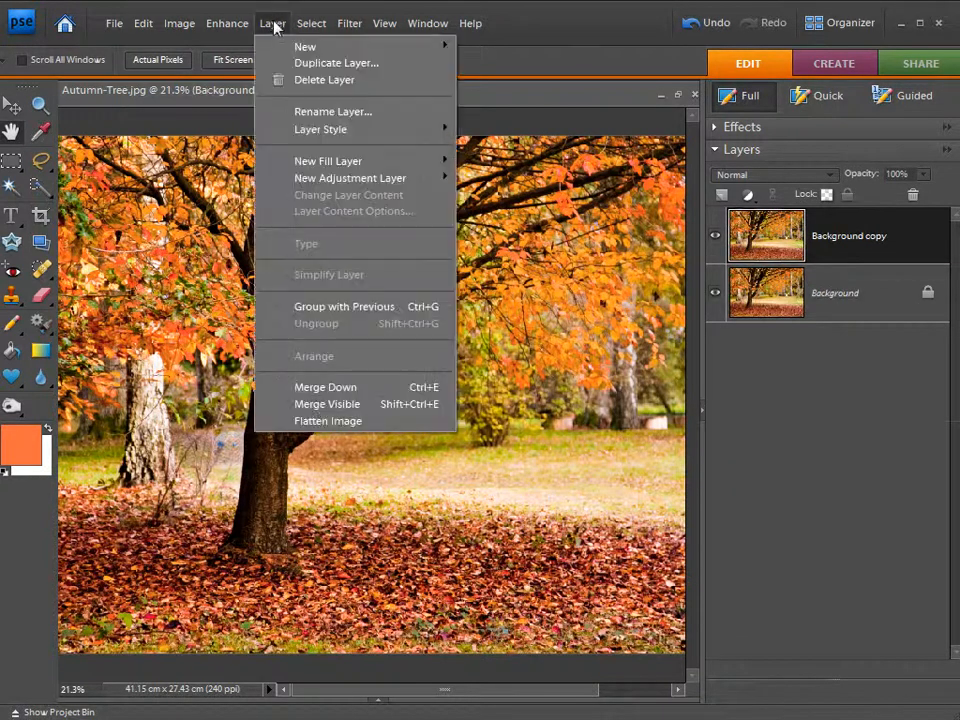
left_click(307, 63)
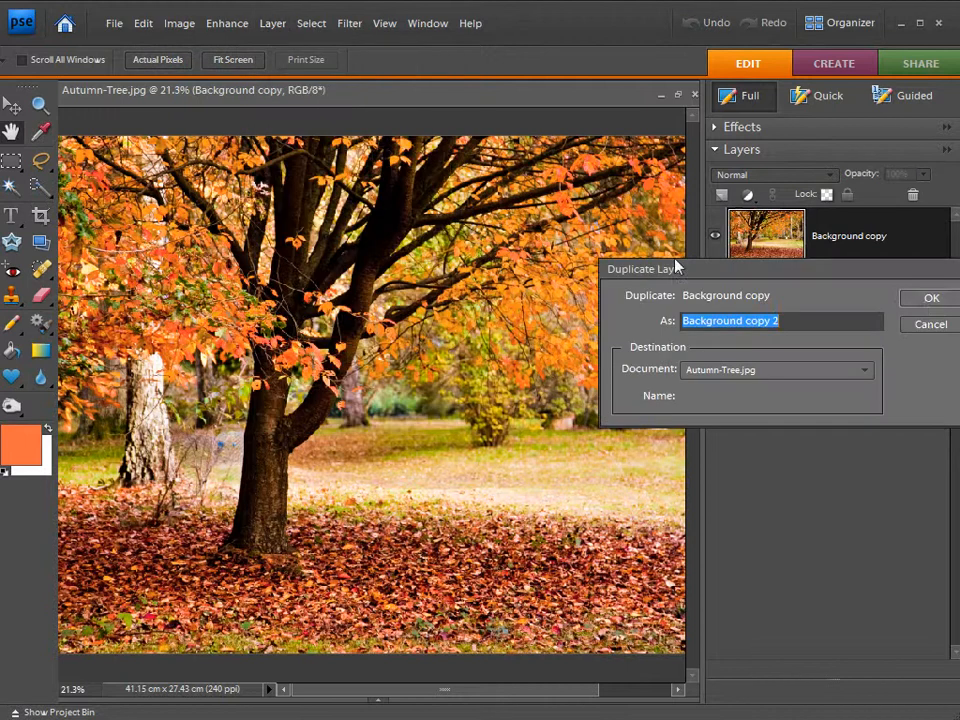
left_click(927, 298)
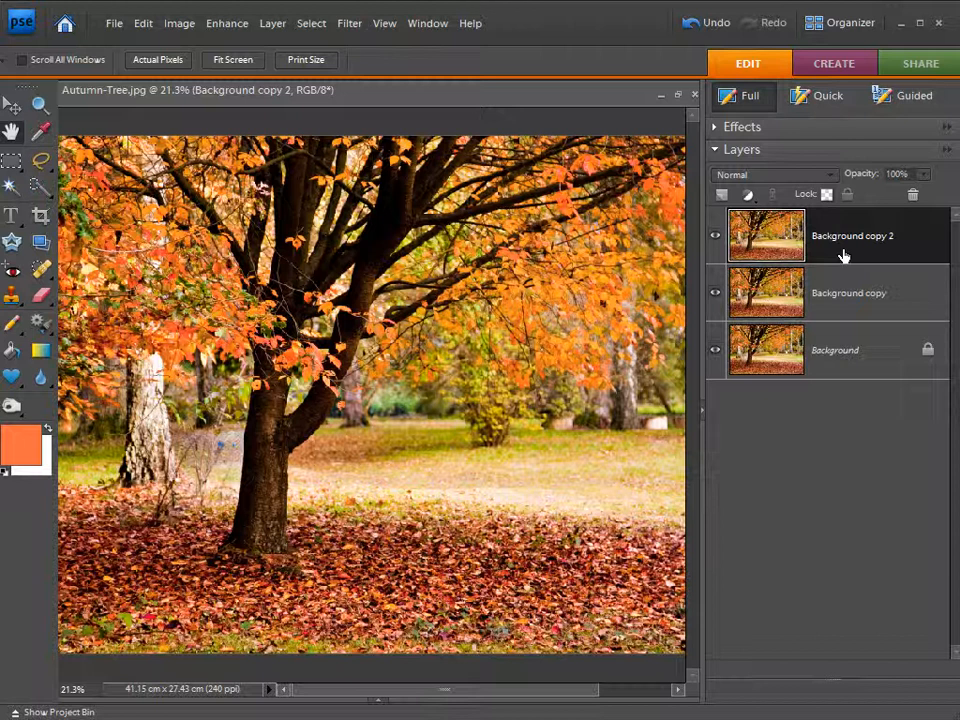
- Open the Cutout filter for Background copy 2, setting Number of Levels to 8 and Edge Fidelity to 1
left_click(352, 26)
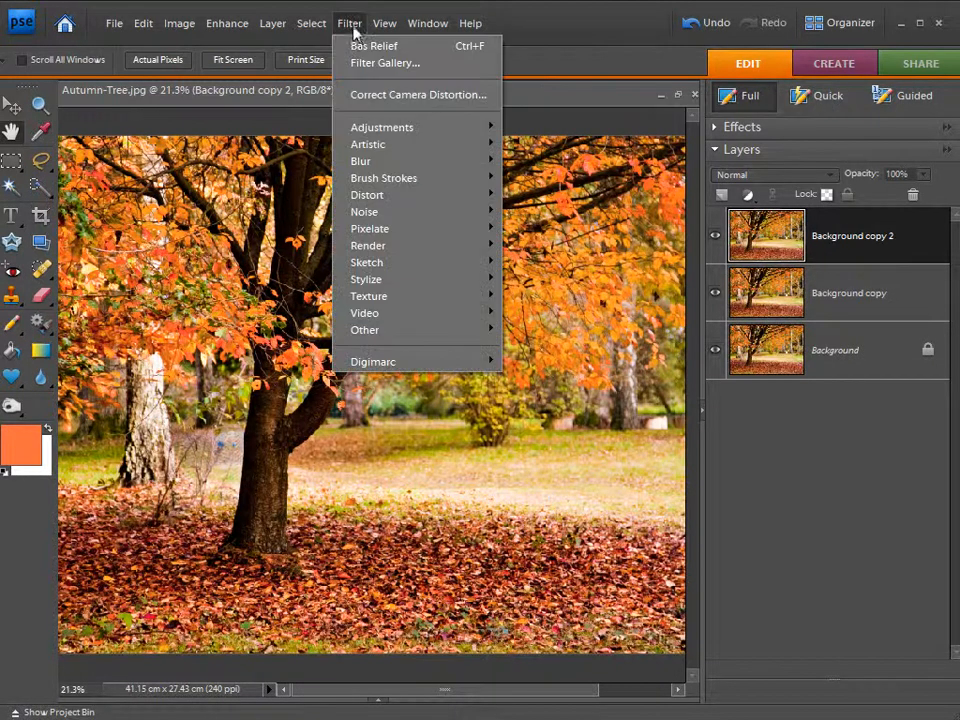
mouse_move(370, 148)
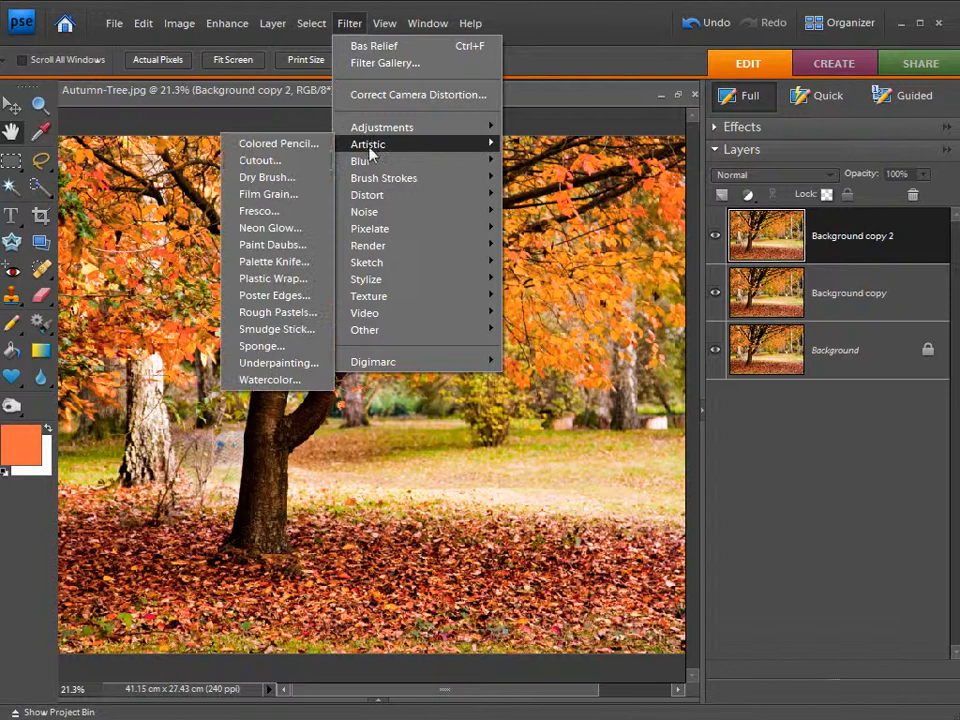
left_click(314, 168)
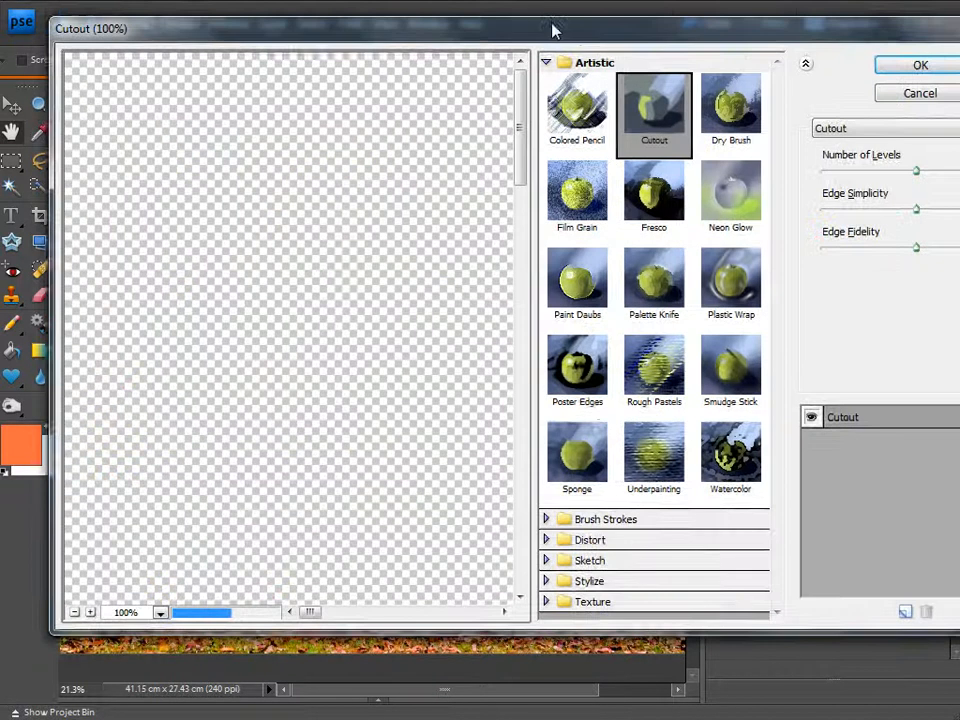
left_click_drag(553, 30, 524, 29)
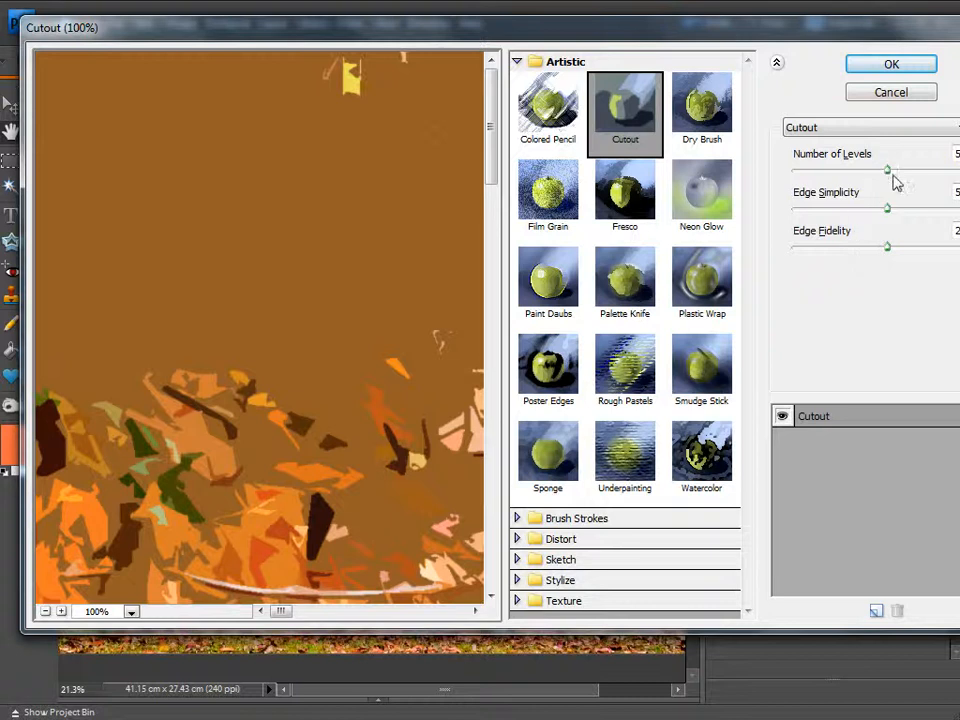
left_click_drag(889, 170, 958, 172)
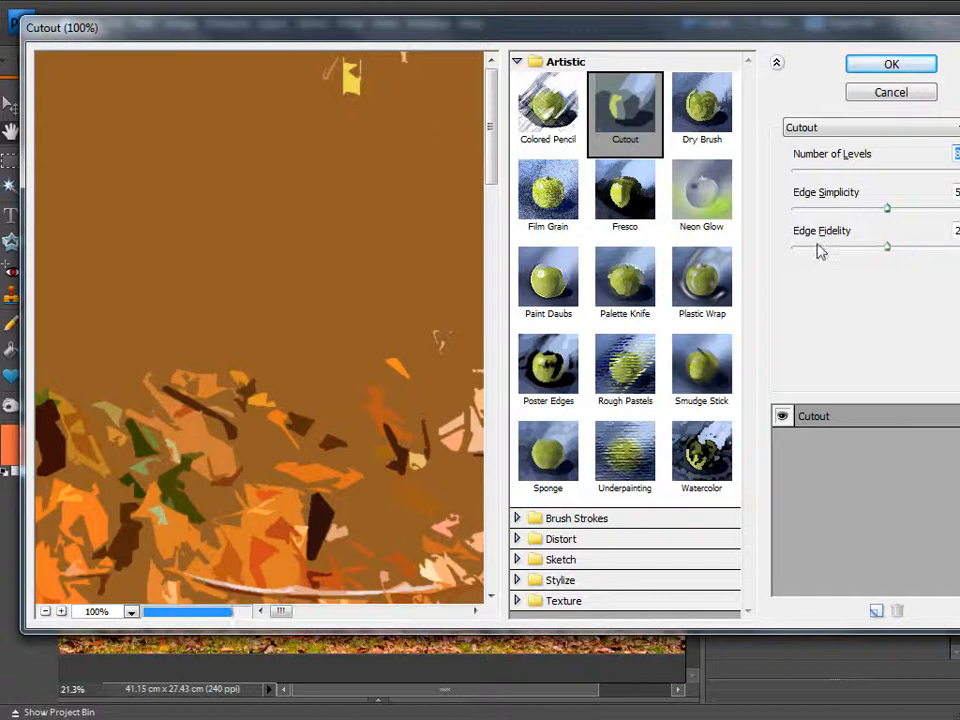
left_click(885, 247)
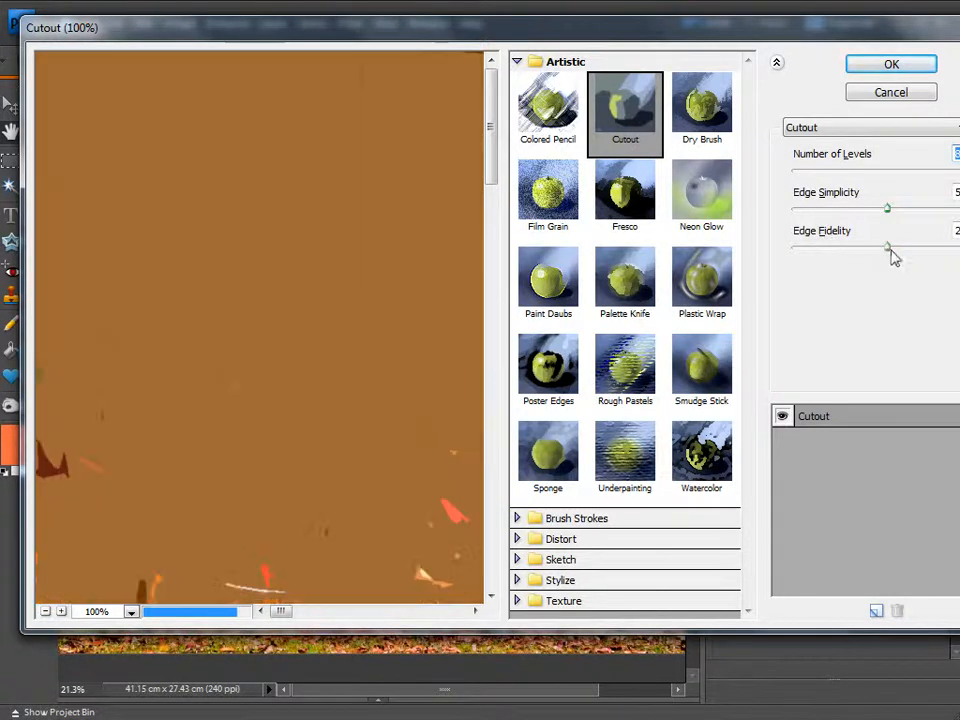
left_click_drag(885, 249, 786, 246)
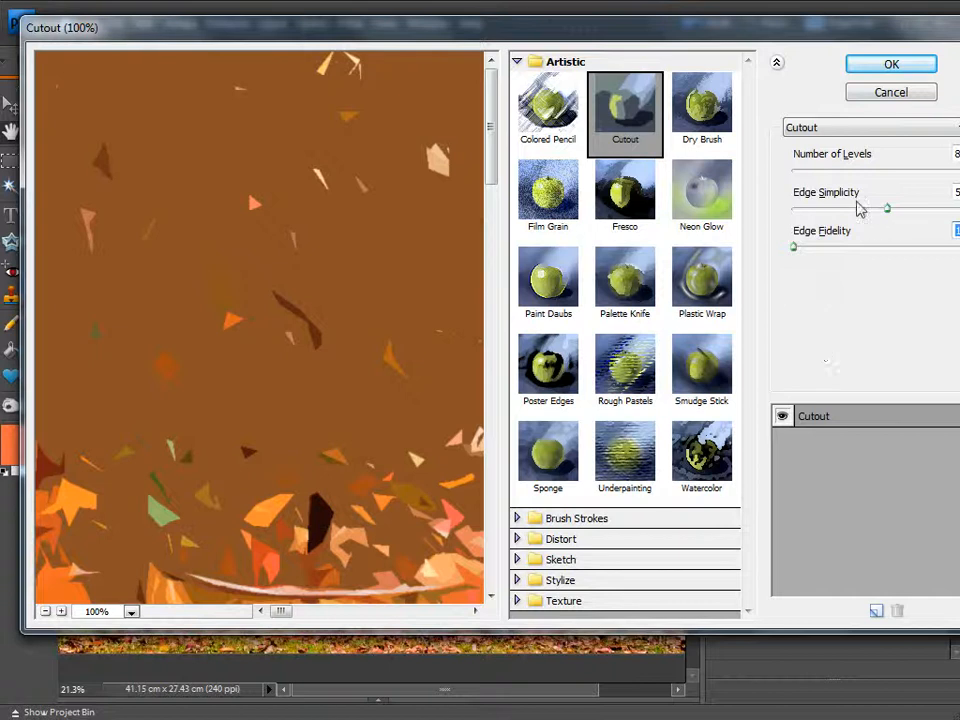
- Try different Edge Simplicity values for the Cutout filter, settle on 6, and apply the filter
left_click_drag(888, 209, 933, 210)
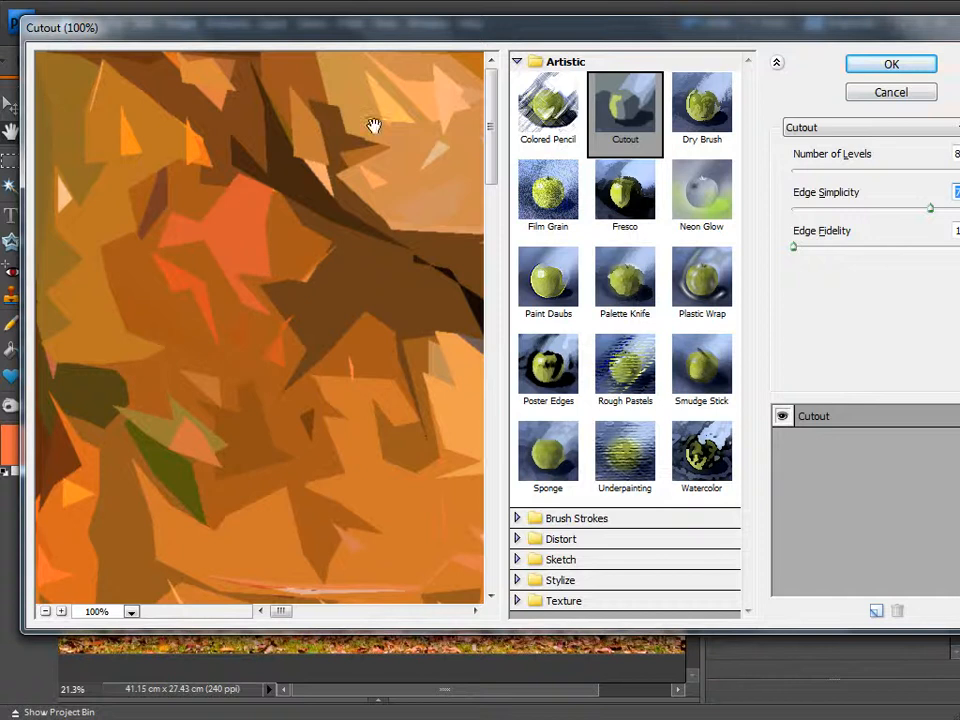
left_click_drag(931, 208, 909, 214)
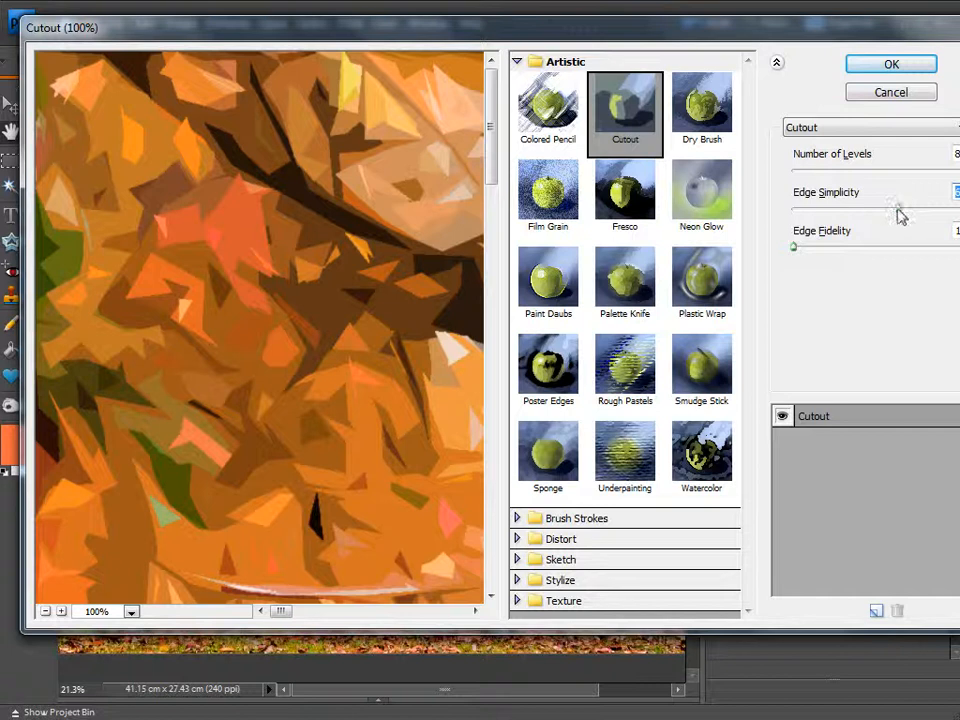
left_click_drag(896, 212, 853, 214)
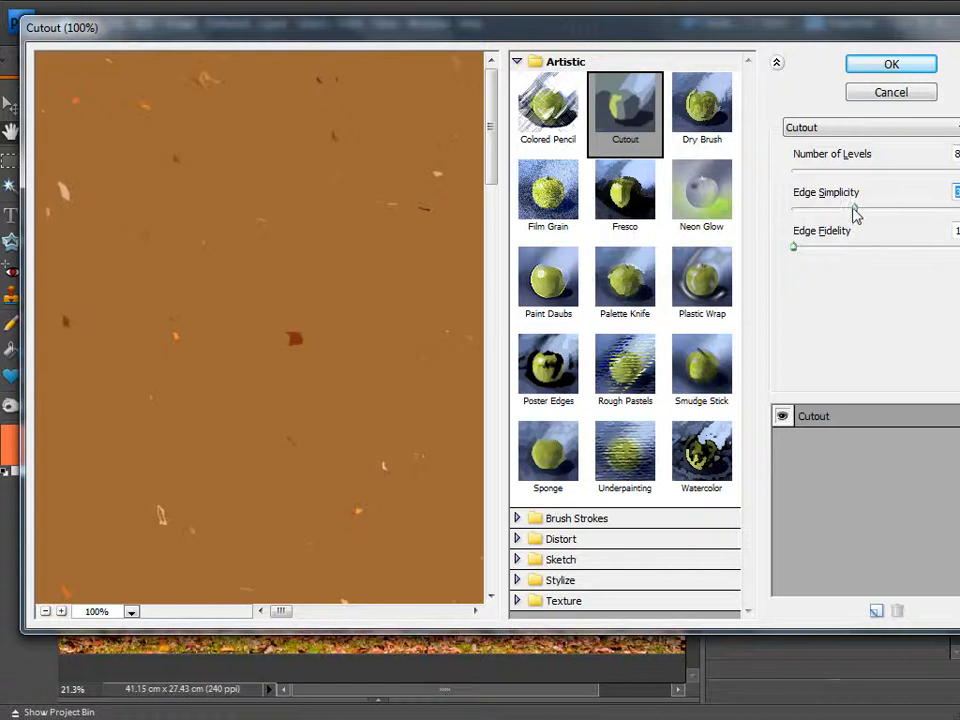
left_click_drag(854, 209, 903, 212)
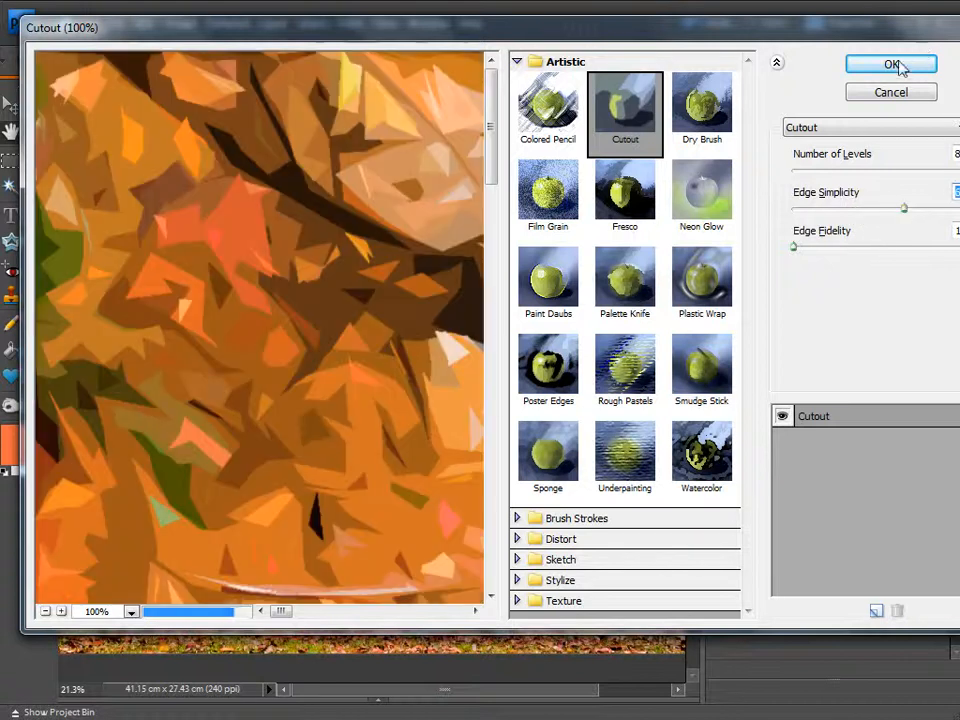
left_click(891, 65)
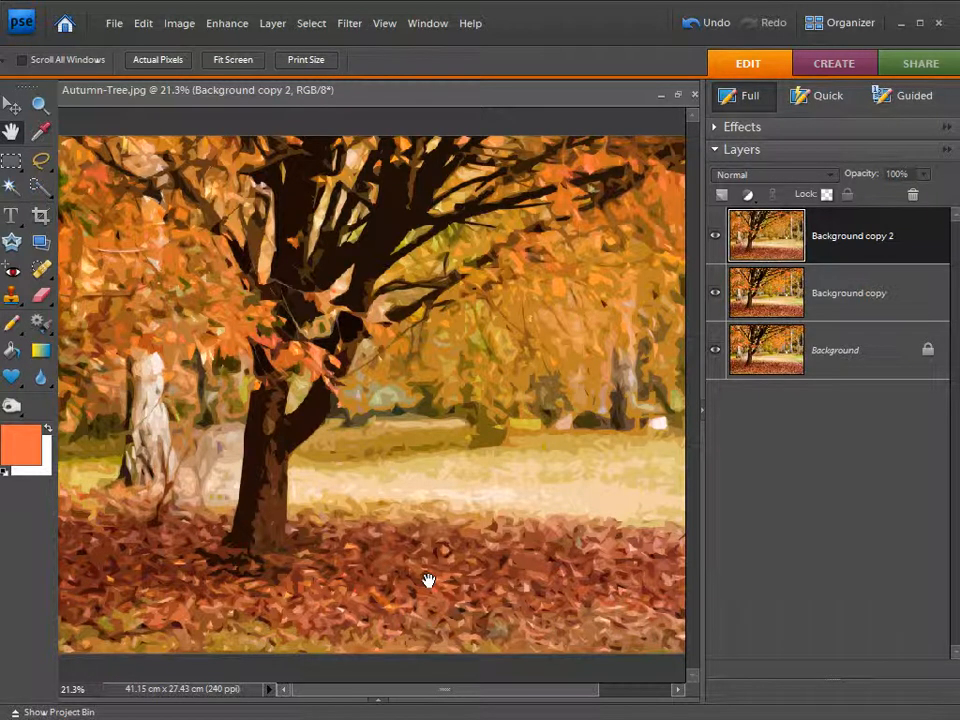
- Hide the Background copy 2 and Background copy layers and select the Background layer
left_click(715, 238)
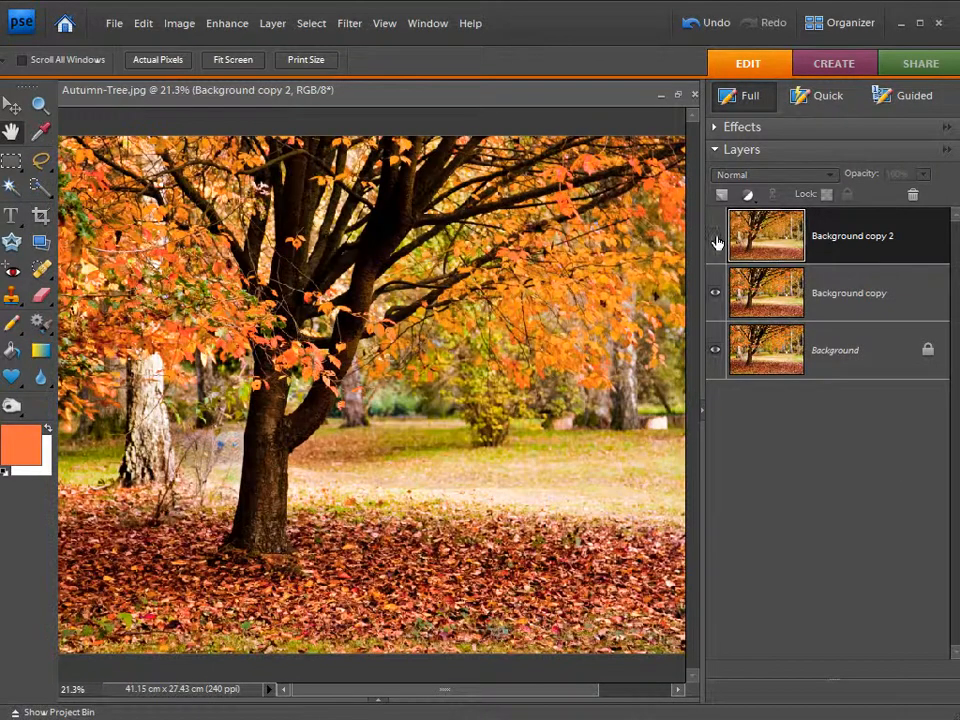
left_click(715, 295)
left_click(863, 371)
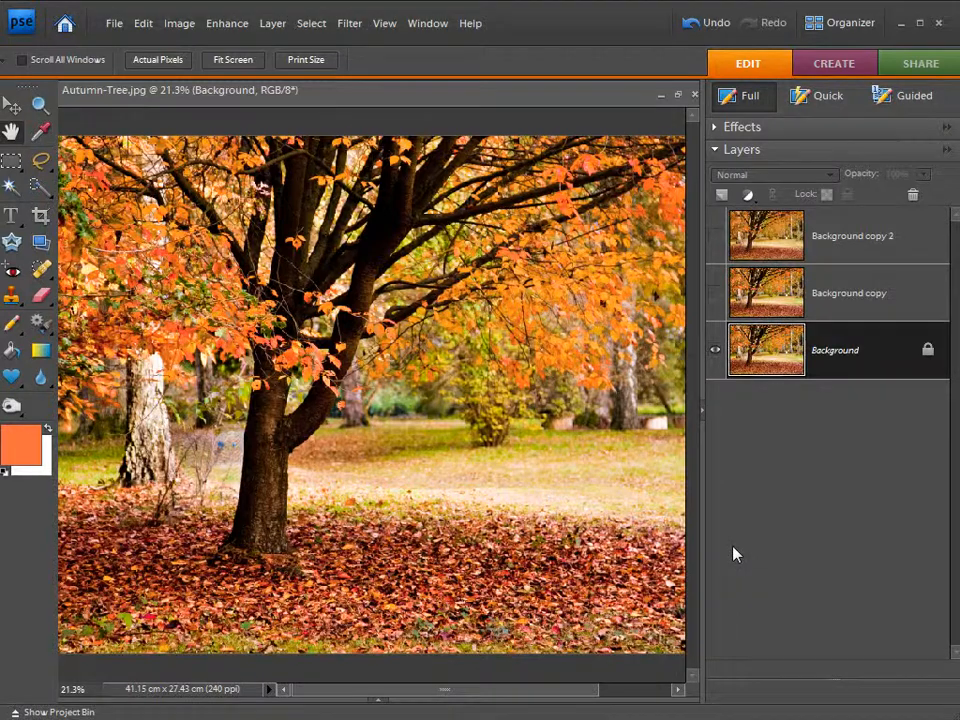
- Reset the foreground and background colours to the default black and white
left_click(352, 24)
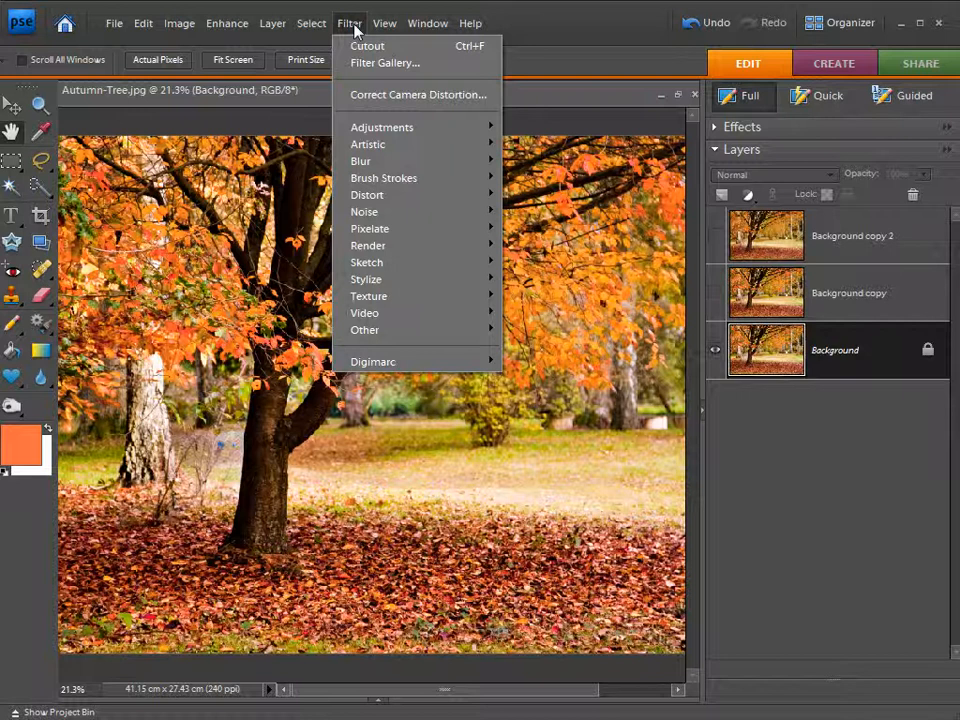
mouse_move(391, 270)
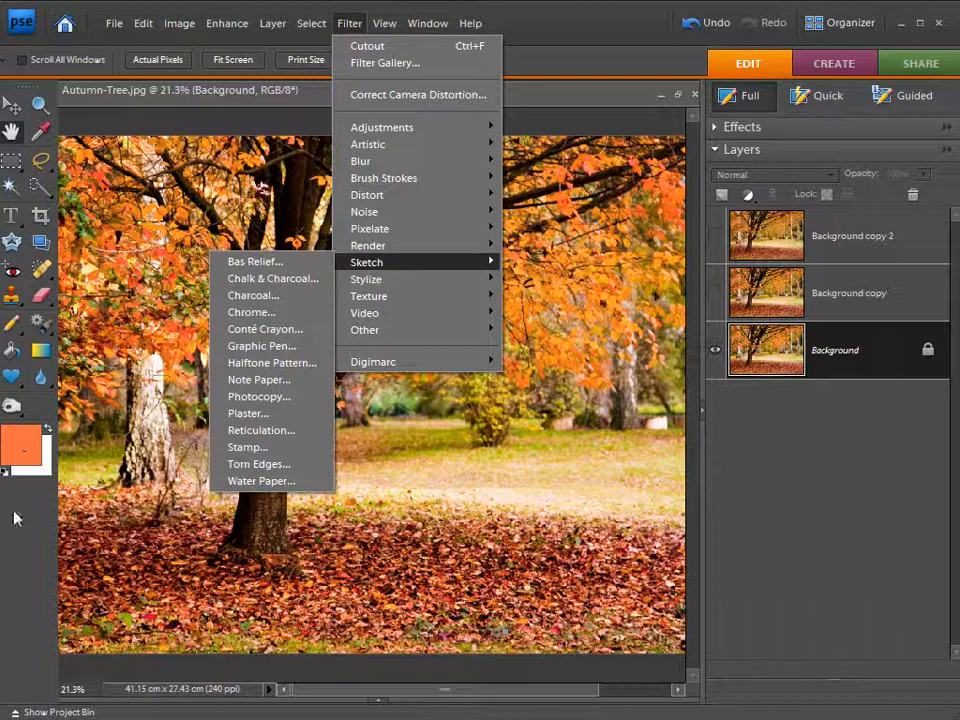
left_click(6, 479)
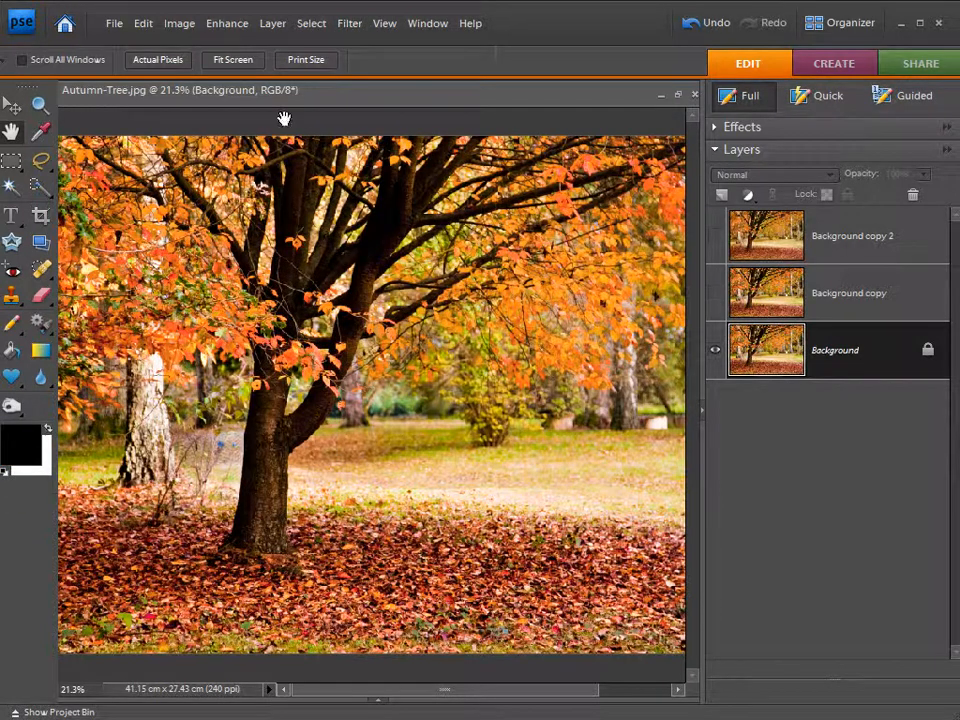
- Apply the Bas Relief sketch filter to the Background layer with increased Detail, Smoothness 4 and Light from the Left
left_click(340, 30)
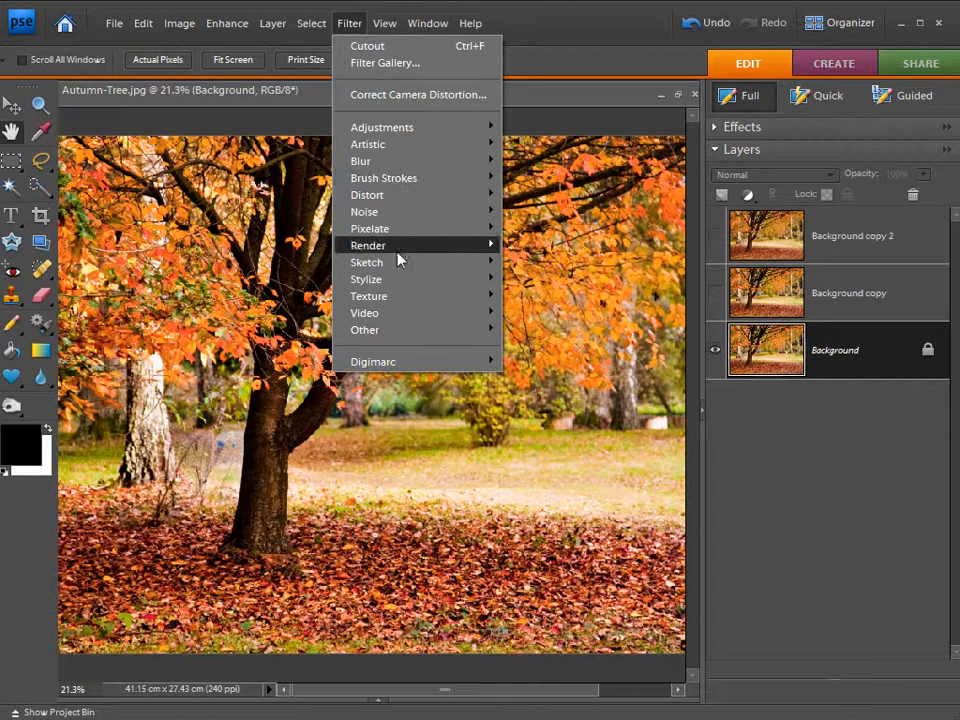
left_click(270, 262)
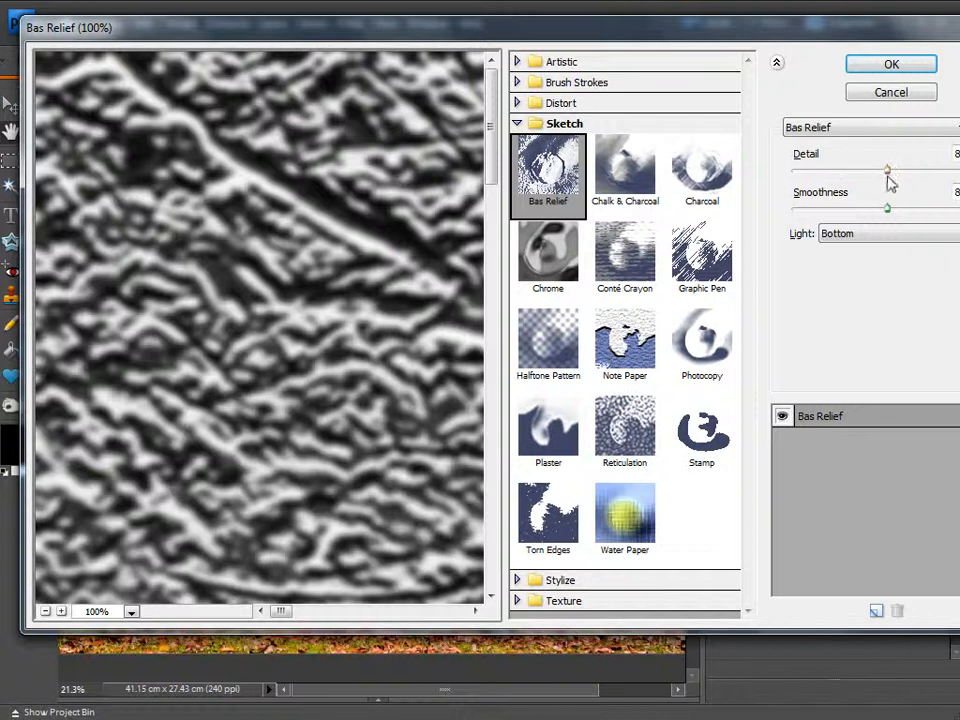
left_click_drag(887, 171, 937, 175)
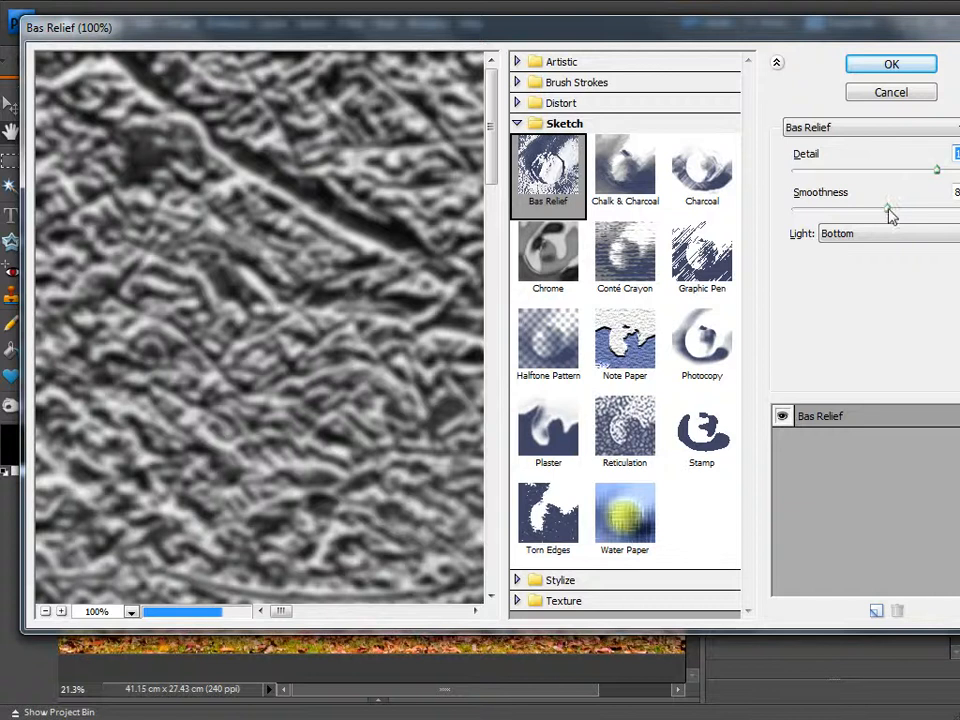
left_click_drag(887, 208, 830, 210)
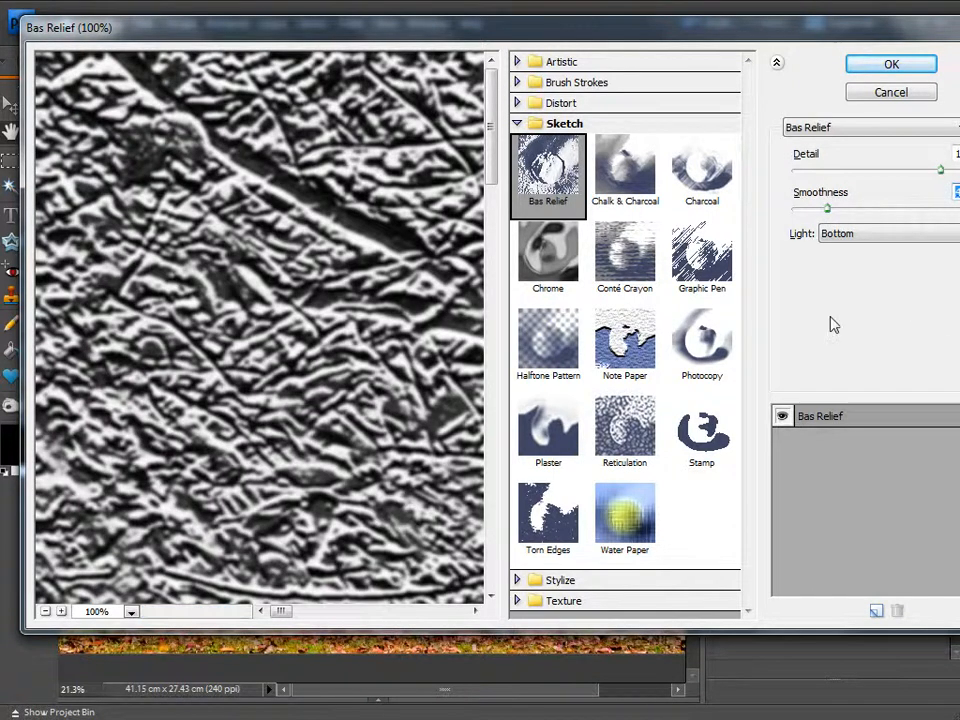
left_click(850, 237)
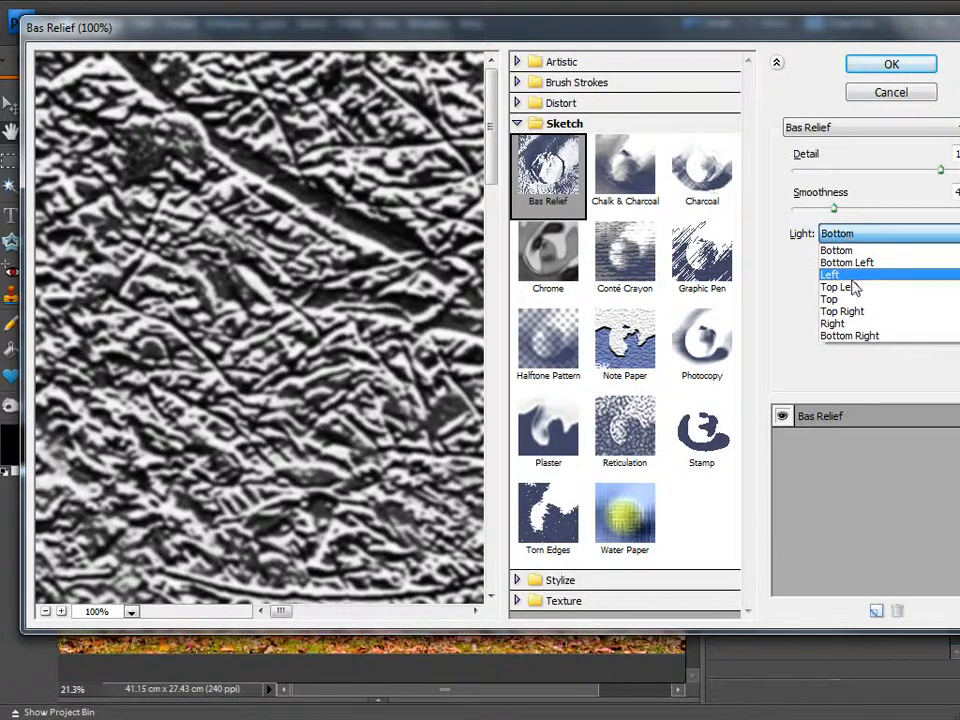
left_click(848, 277)
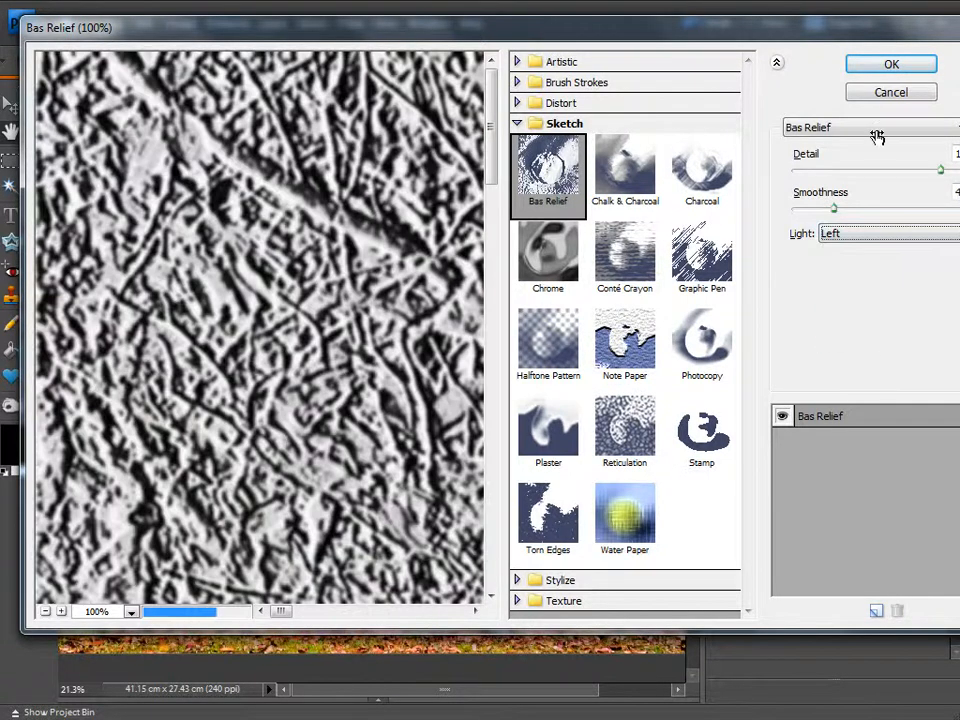
left_click(887, 65)
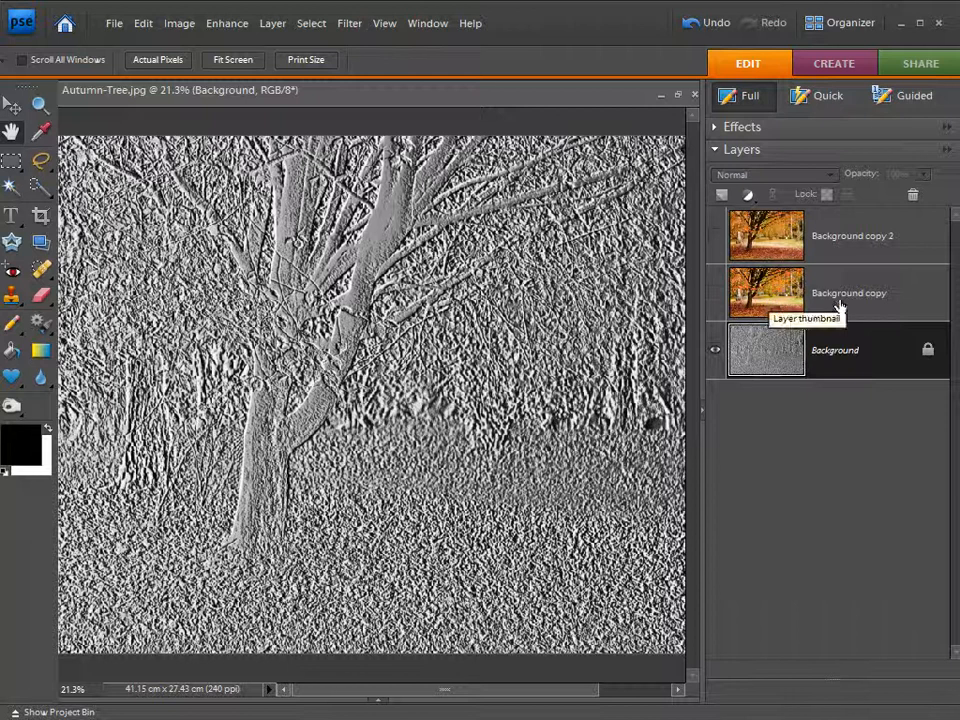
- Show the Background copy layer with its blend mode set to Color and merge it down into the Background layer
left_click(898, 295)
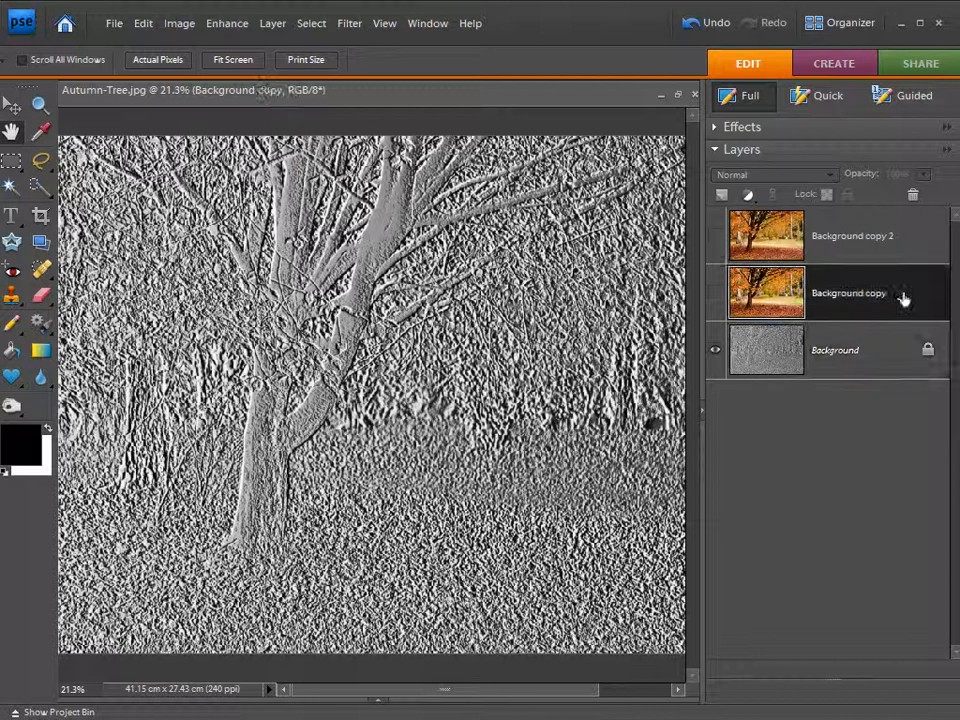
left_click(714, 294)
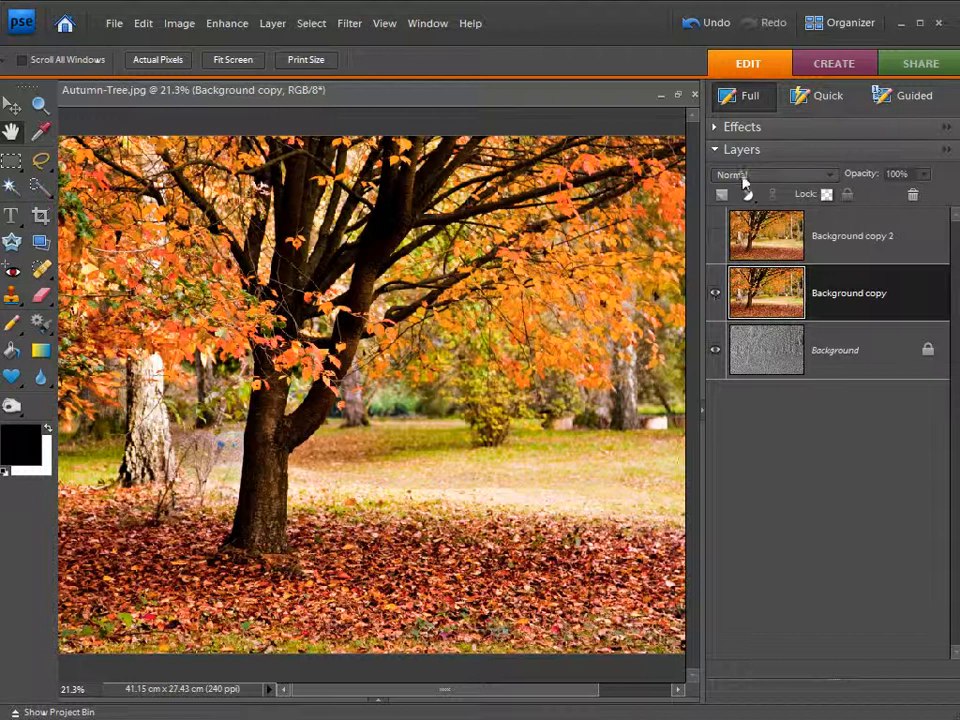
left_click(770, 178)
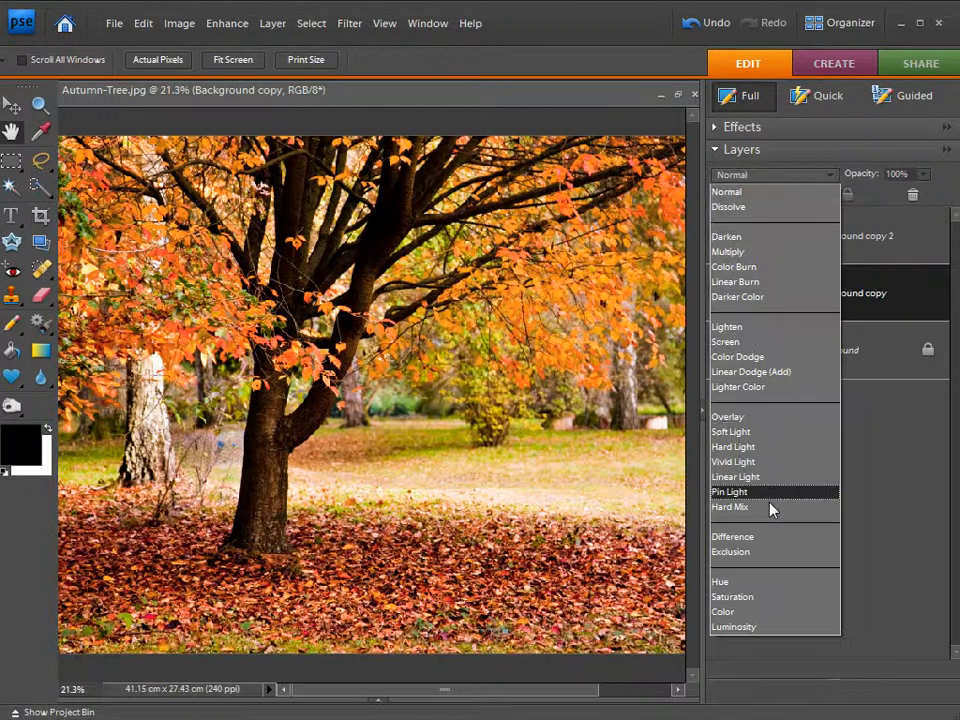
left_click(764, 612)
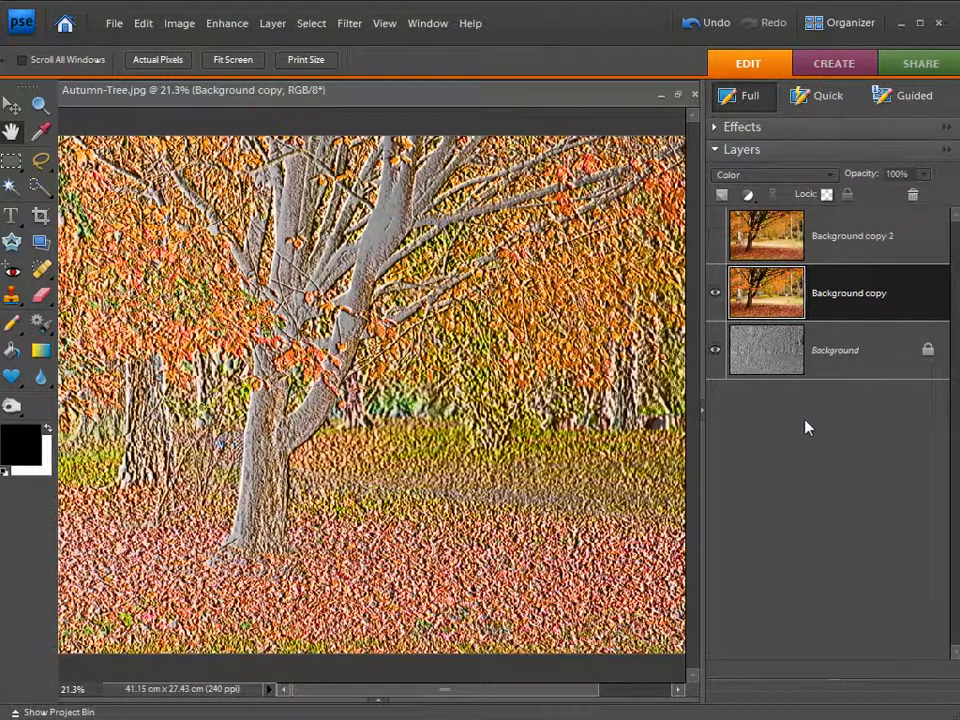
left_click(270, 24)
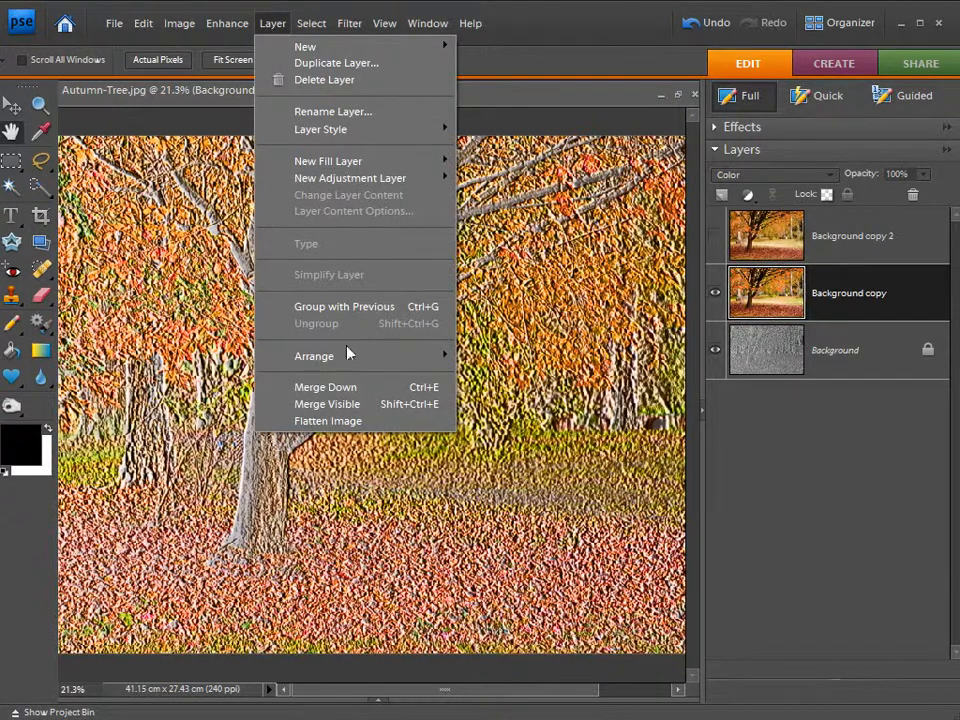
left_click(330, 387)
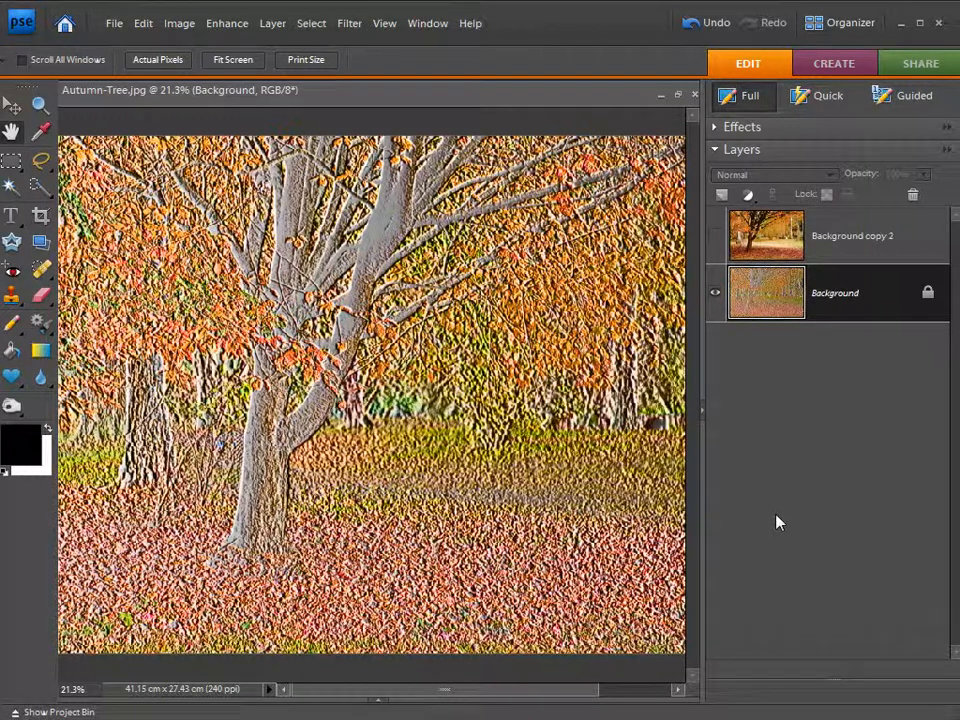
- Apply the Artistic Cutout filter to the merged Background layer with Edge Simplicity set to 7
left_click(351, 30)
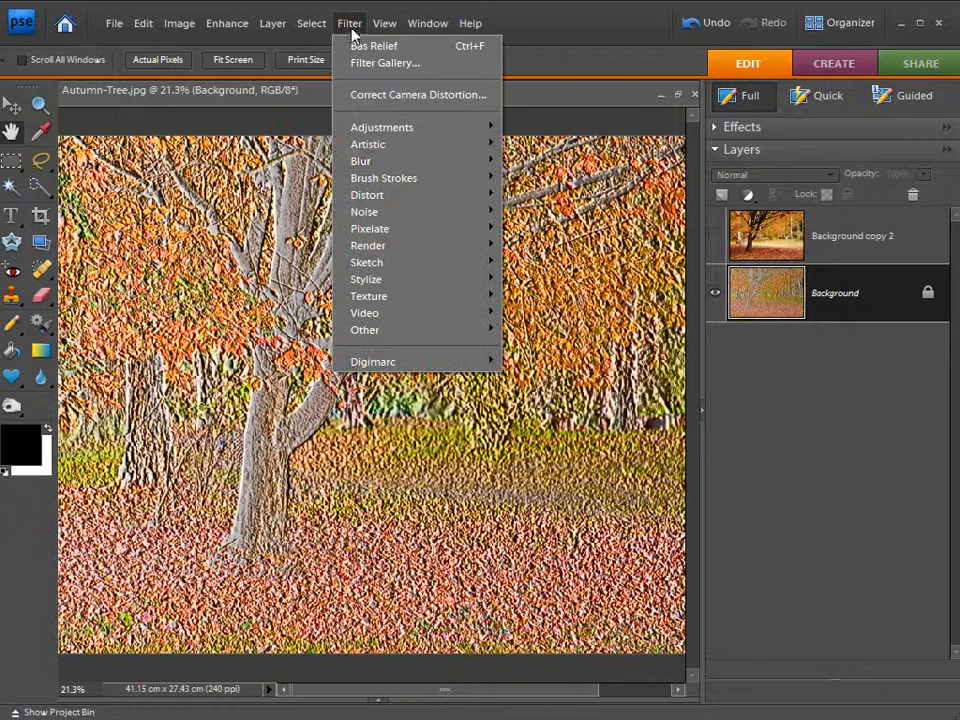
mouse_move(380, 146)
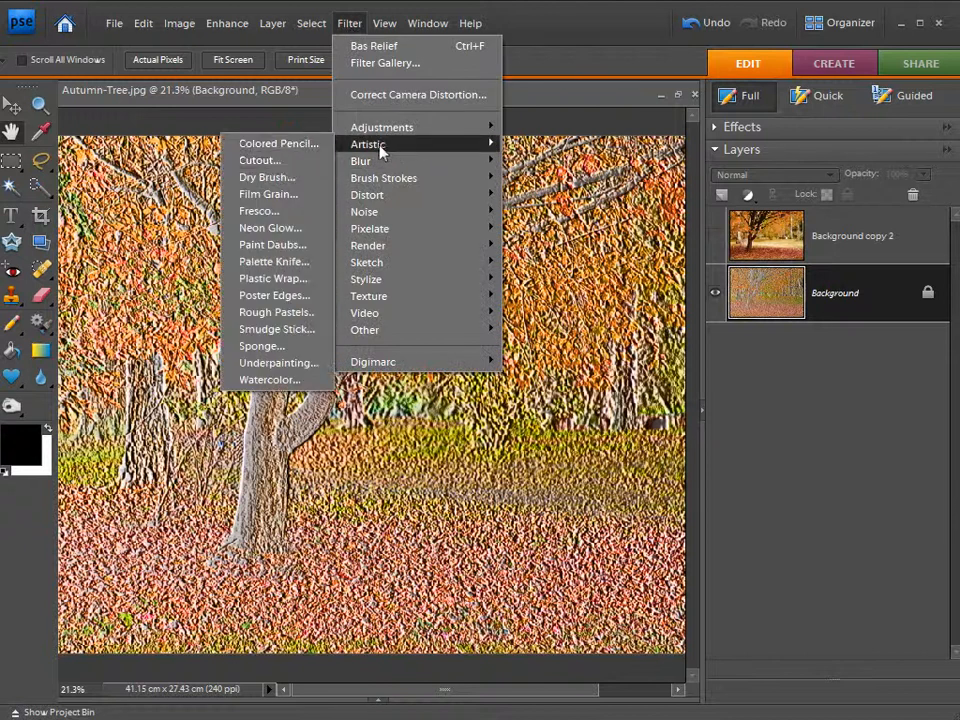
left_click(288, 163)
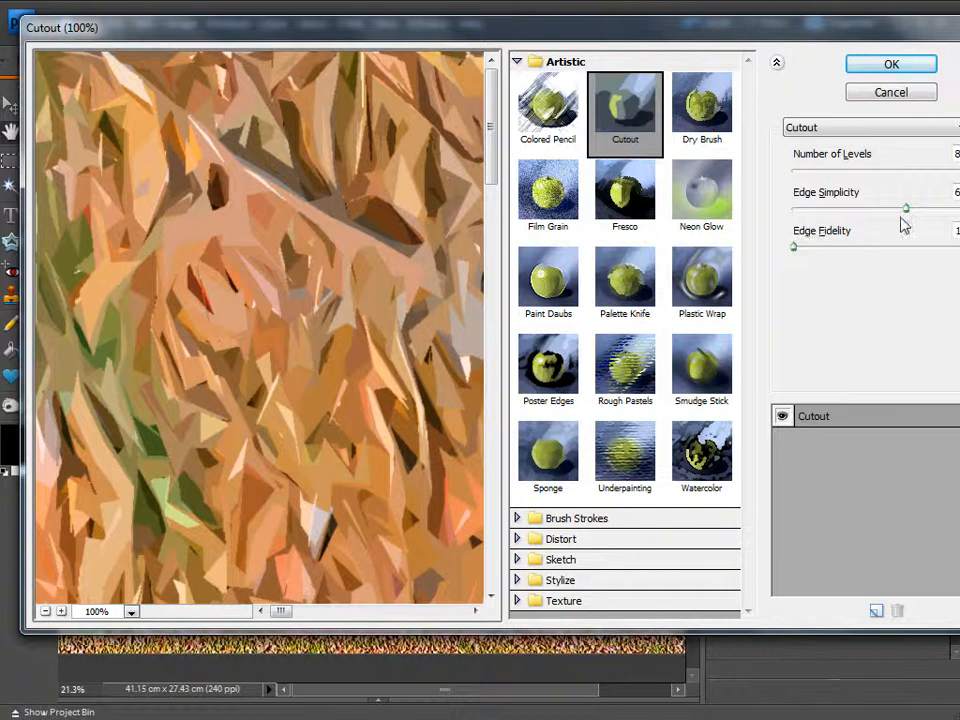
left_click_drag(903, 212, 921, 214)
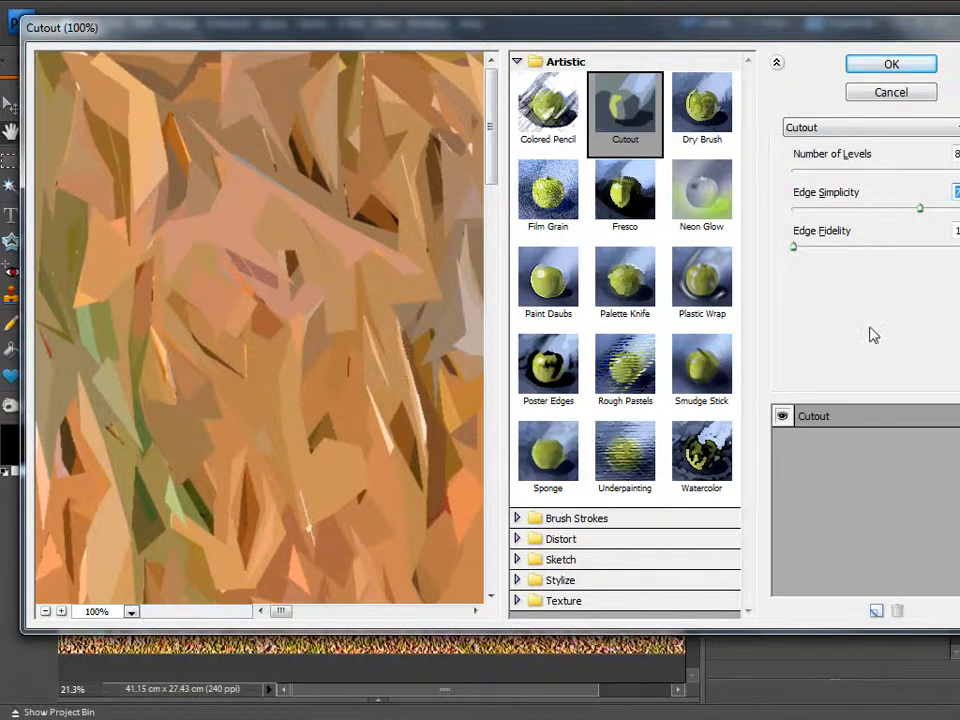
left_click(900, 66)
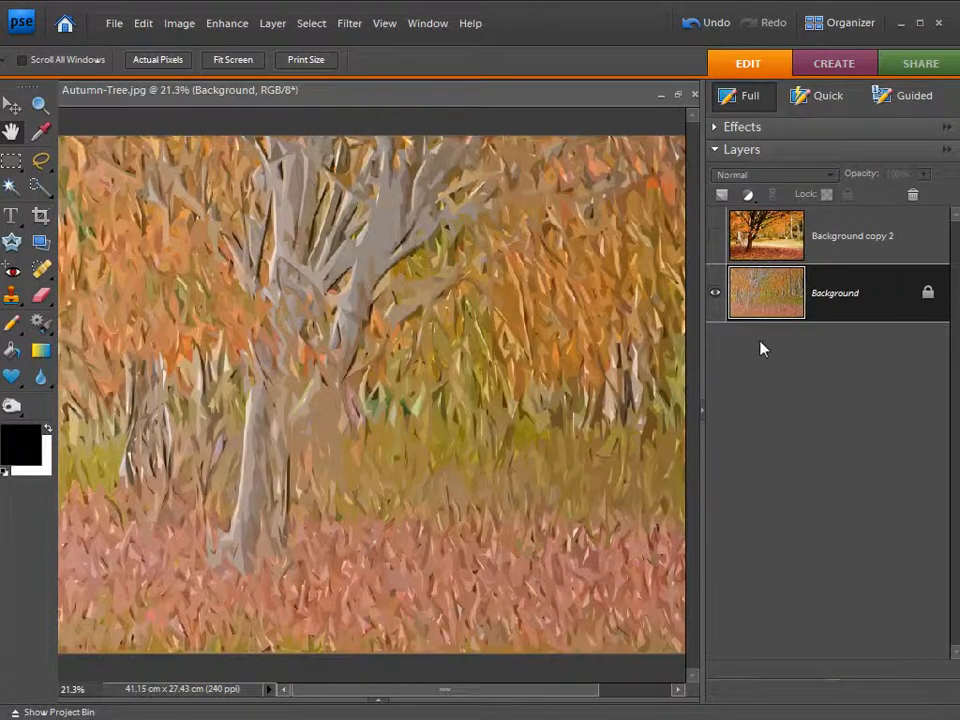
- Show the Background copy 2 layer and set its blend mode to Overlay
left_click(715, 237)
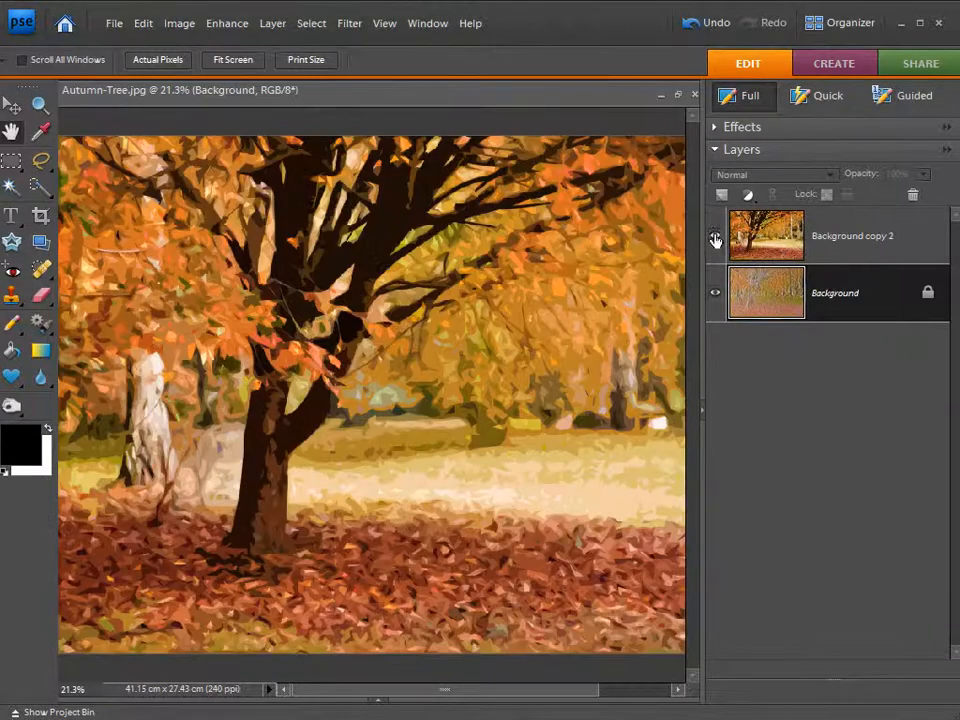
left_click(780, 251)
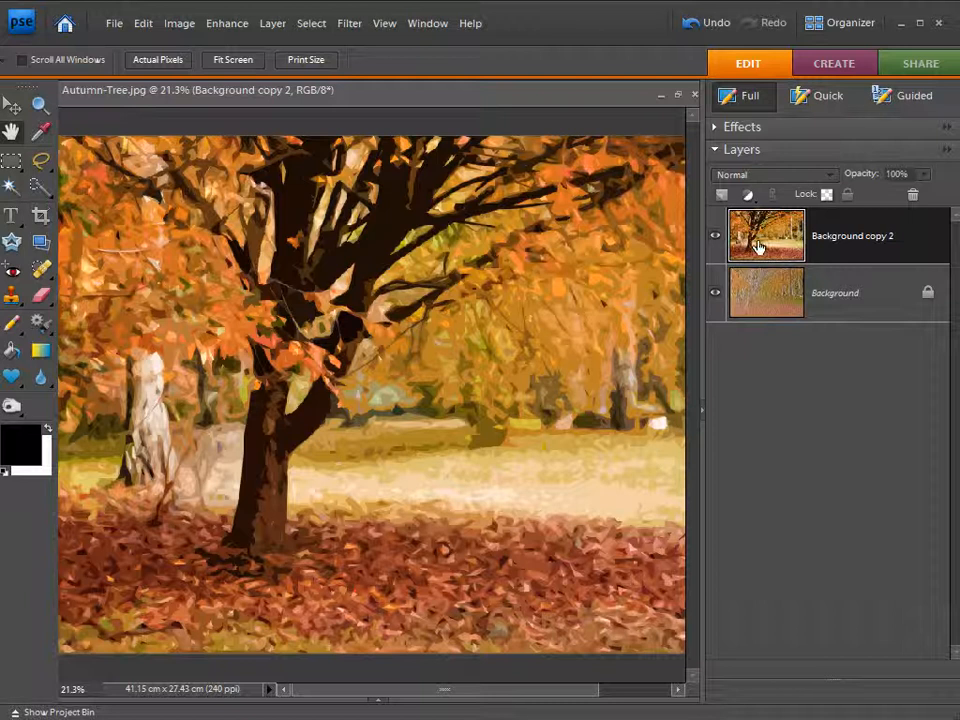
left_click(755, 178)
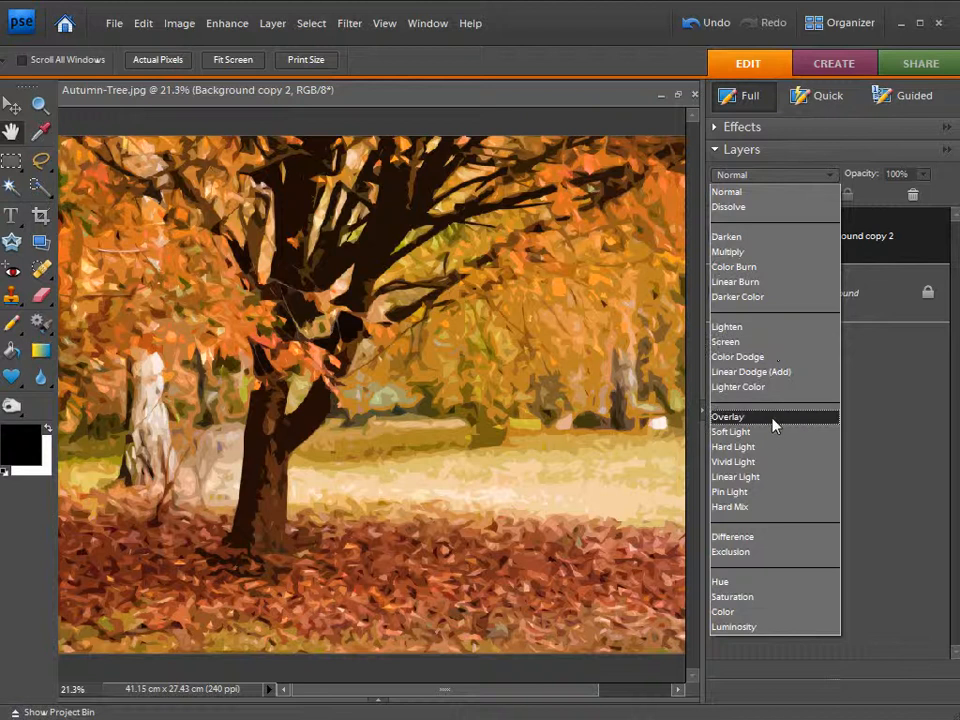
left_click(775, 418)
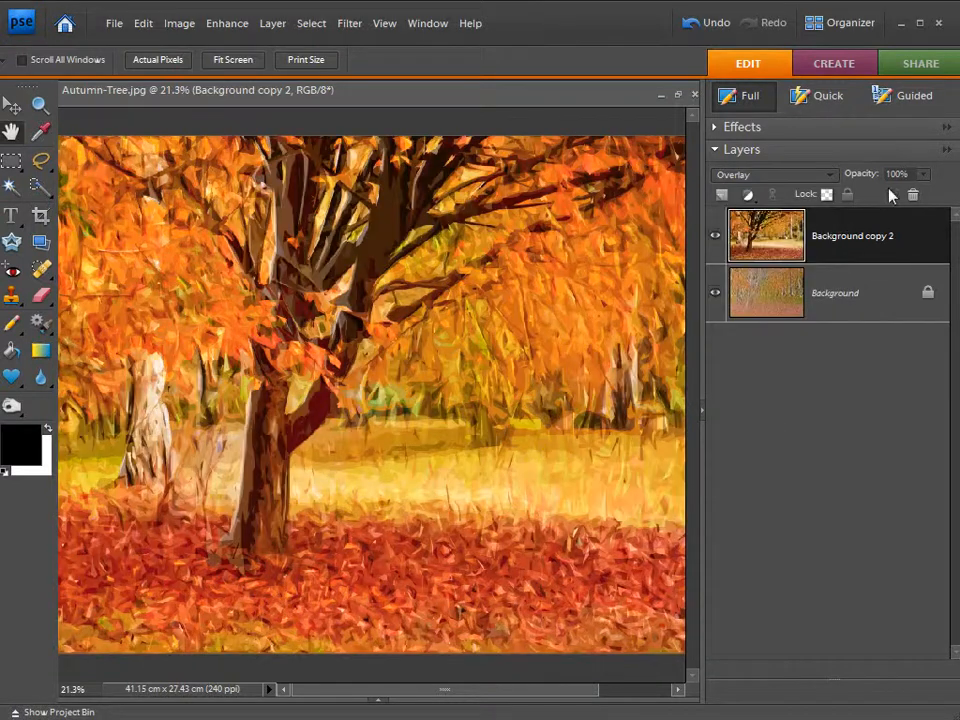
- Collapse the panel area and examine the painterly texture up close around the base of the tree trunk
left_click(704, 409)
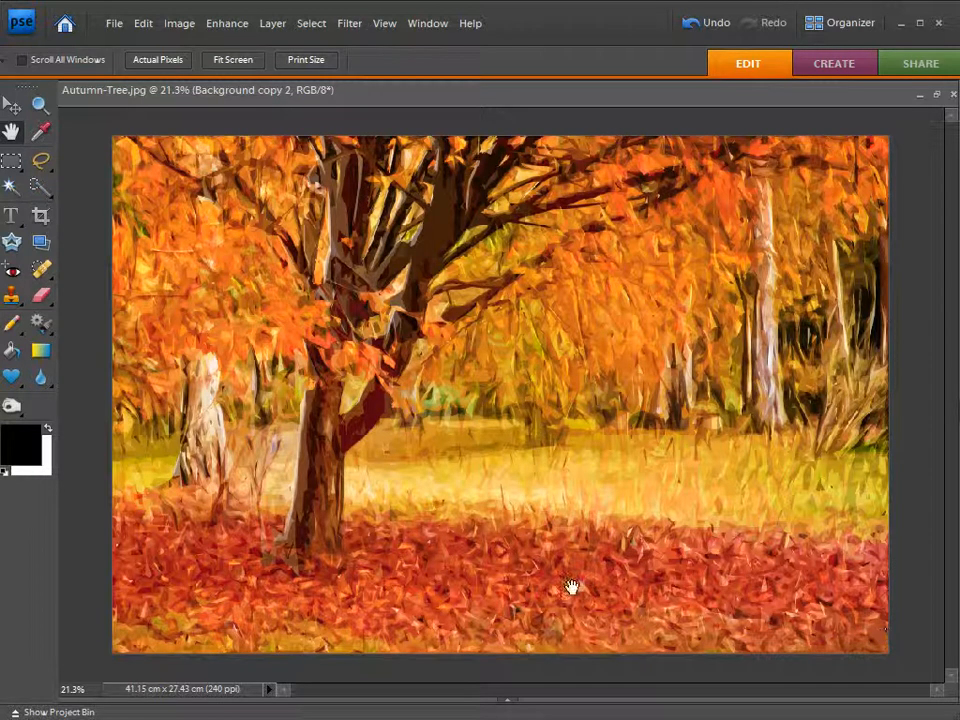
left_click(41, 106)
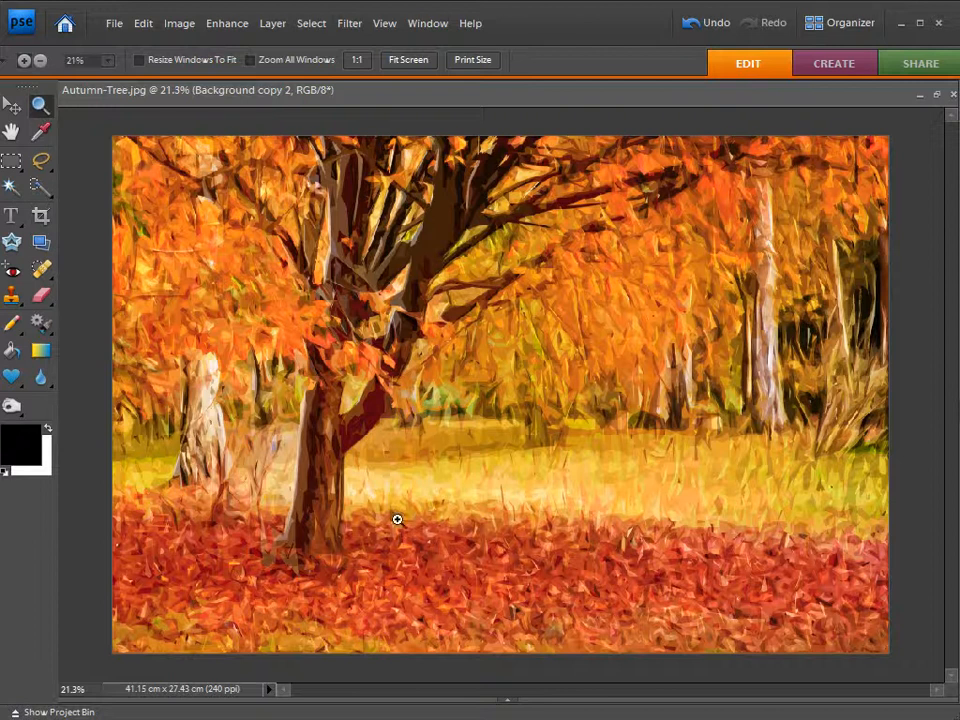
left_click(328, 510)
left_click(295, 512)
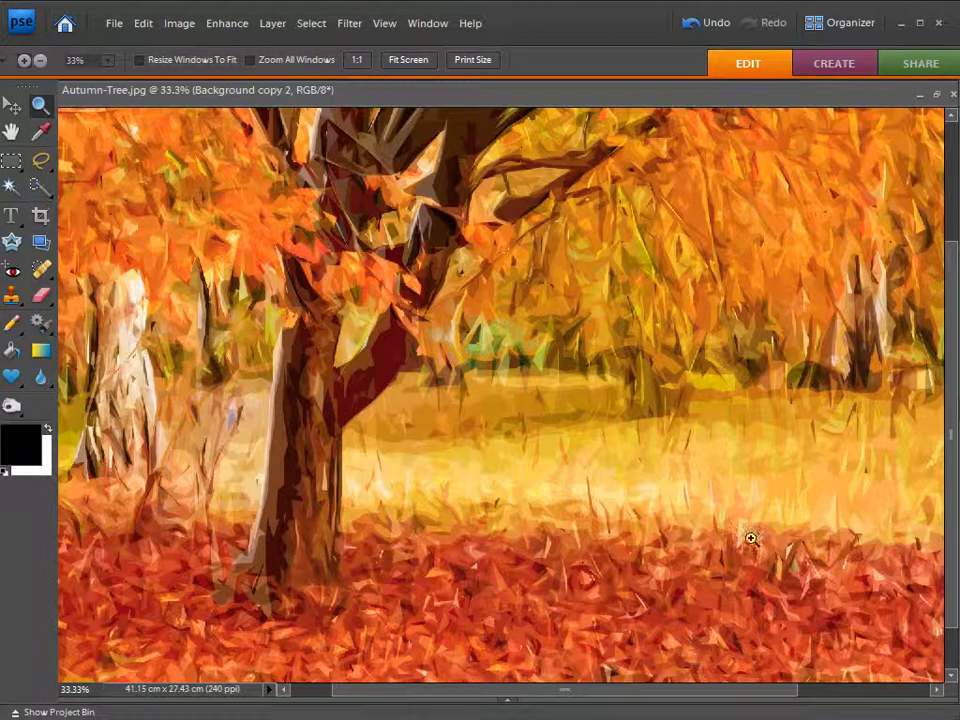
double_click(12, 131)
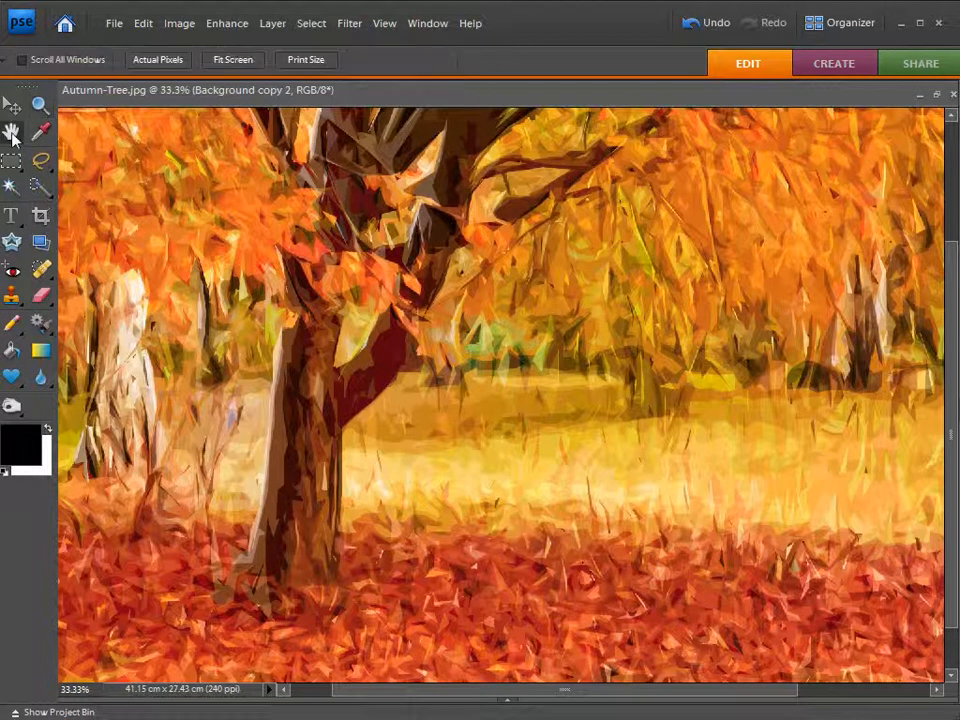